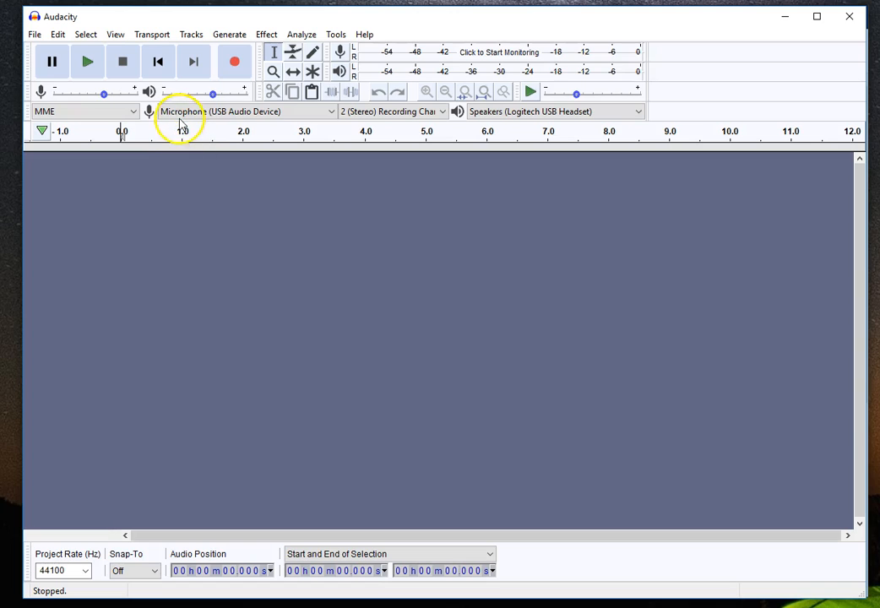
# Set the recording device to the Logitech USB headset microphone and the playback device to the Logitech USB headset speakers.
pyautogui.click(331, 112)
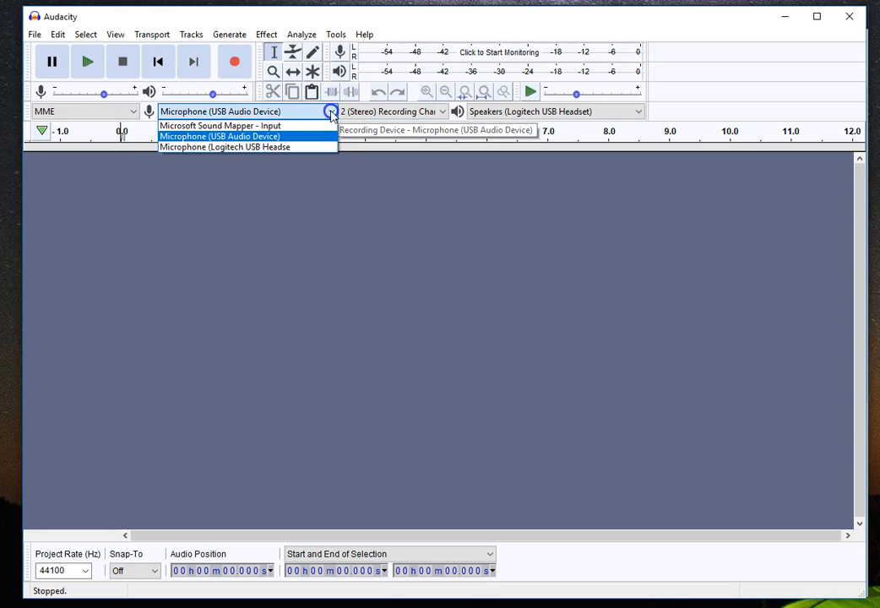
pyautogui.click(284, 151)
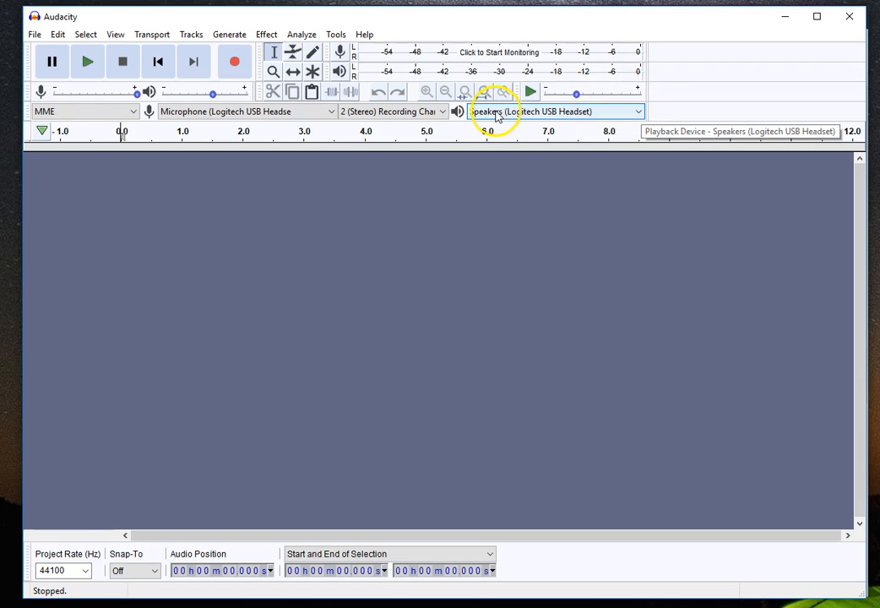
pyautogui.click(638, 112)
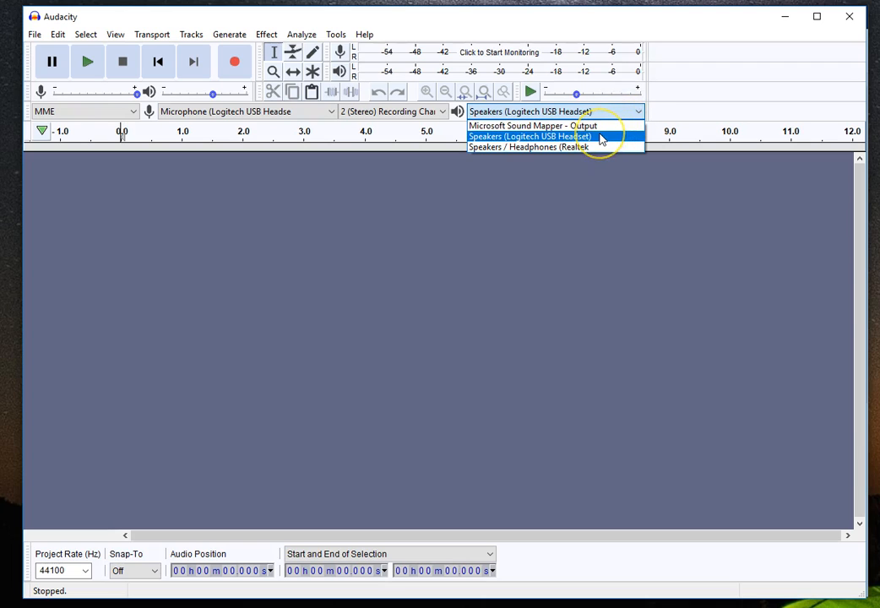
pyautogui.click(612, 137)
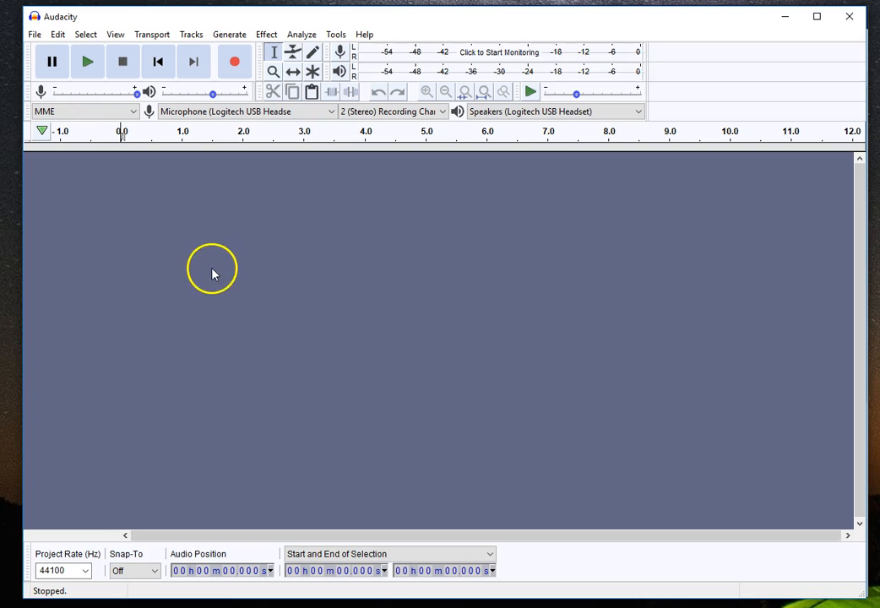
# Record a stereo voice track about 34 seconds long, stop the recording and return to the start of the track.
pyautogui.click(236, 63)
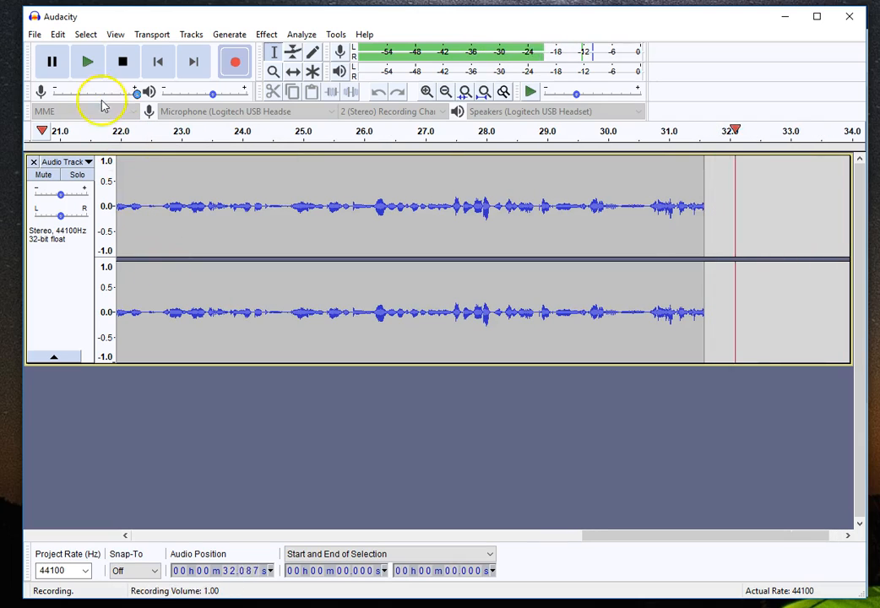
pyautogui.click(125, 62)
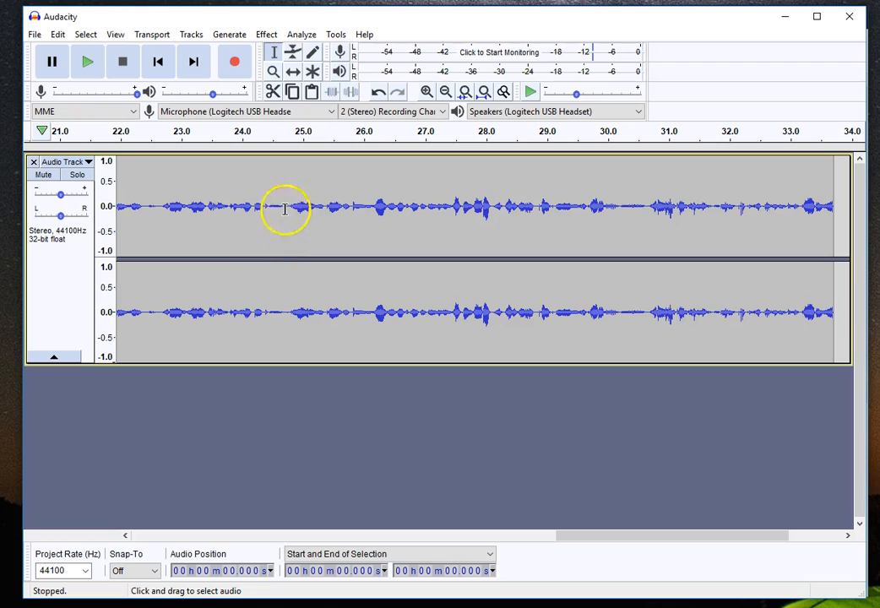
pyautogui.click(373, 208)
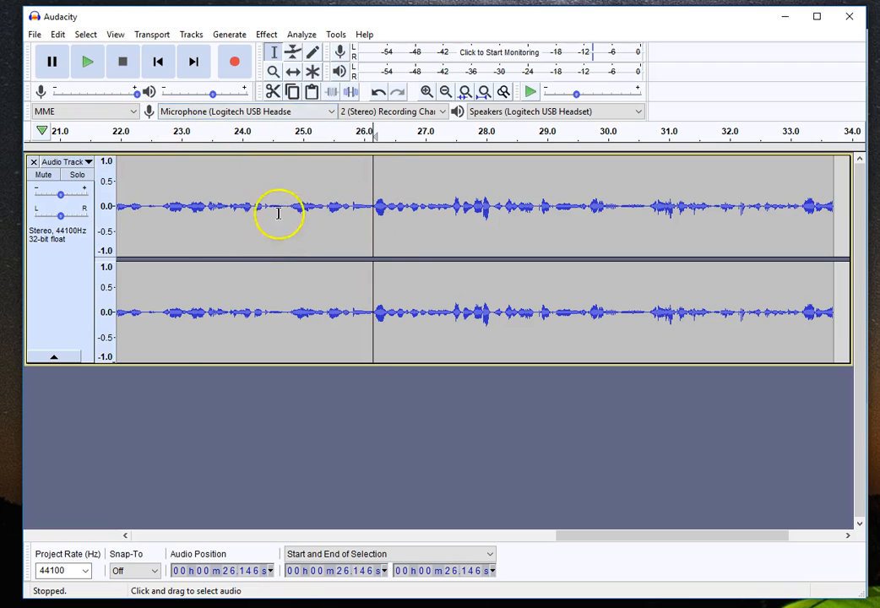
pyautogui.click(157, 62)
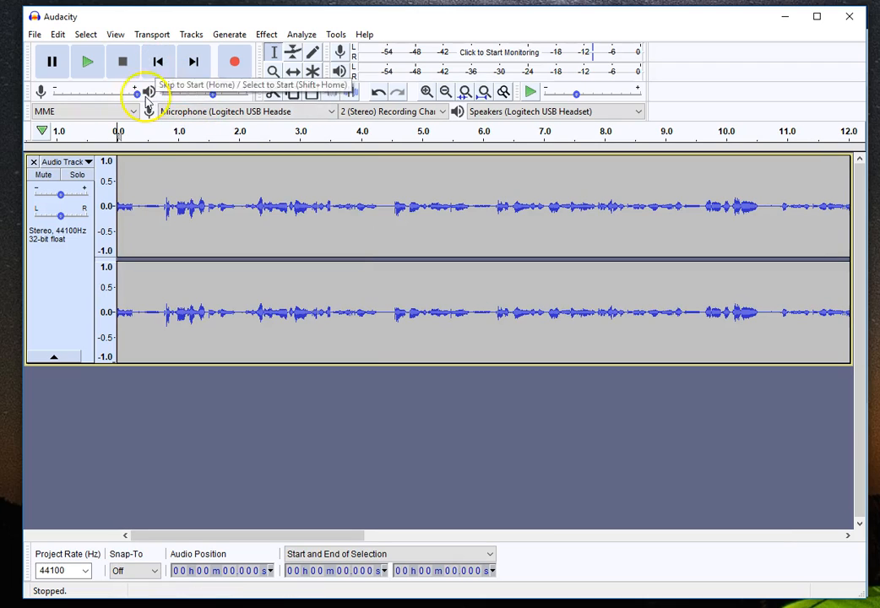
# Play the recording from about 4.5 seconds to check it, then stop playback.
pyautogui.click(389, 210)
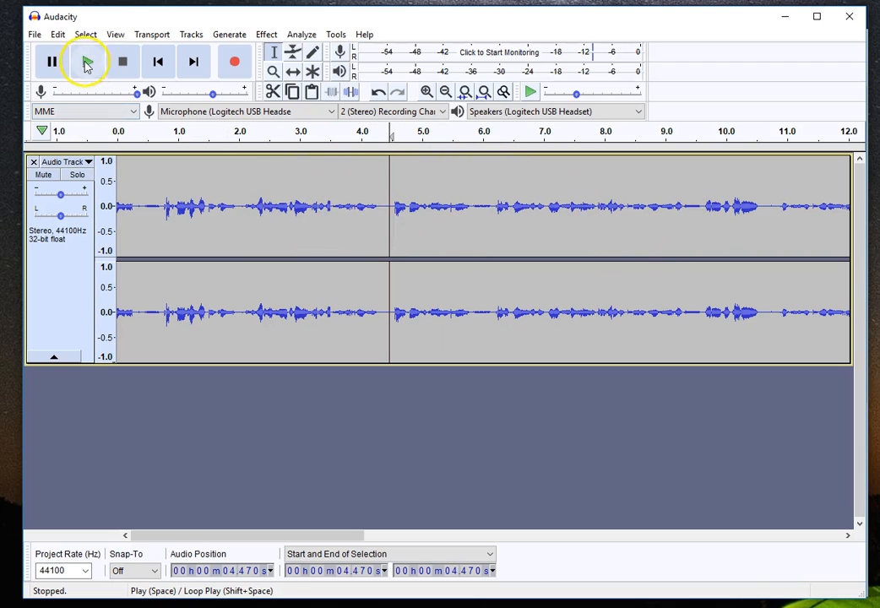
pyautogui.click(92, 63)
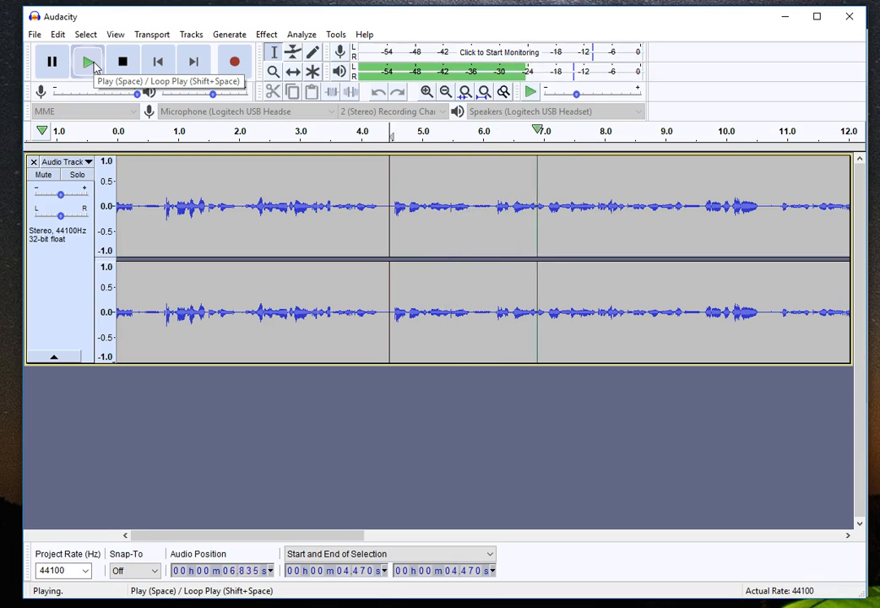
pyautogui.click(93, 64)
pyautogui.click(93, 64)
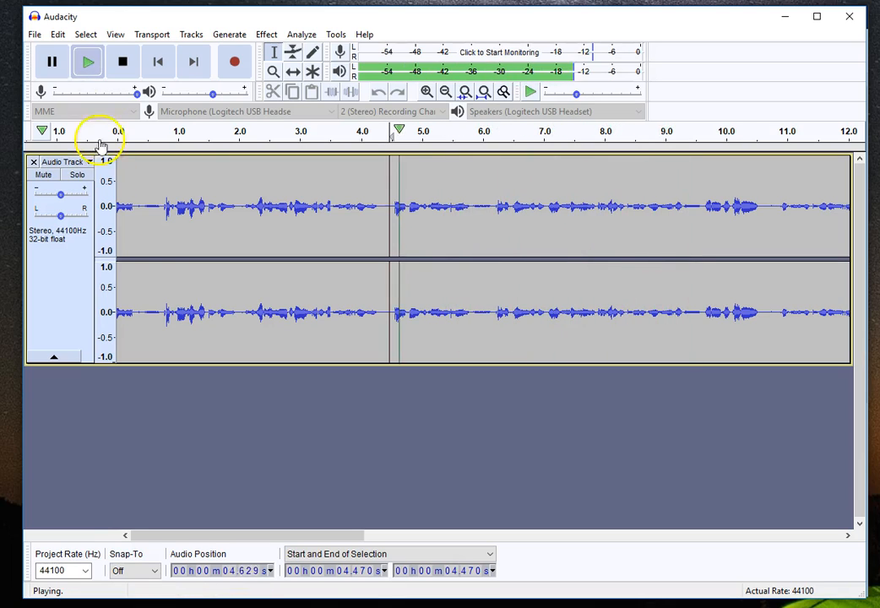
pyautogui.click(122, 63)
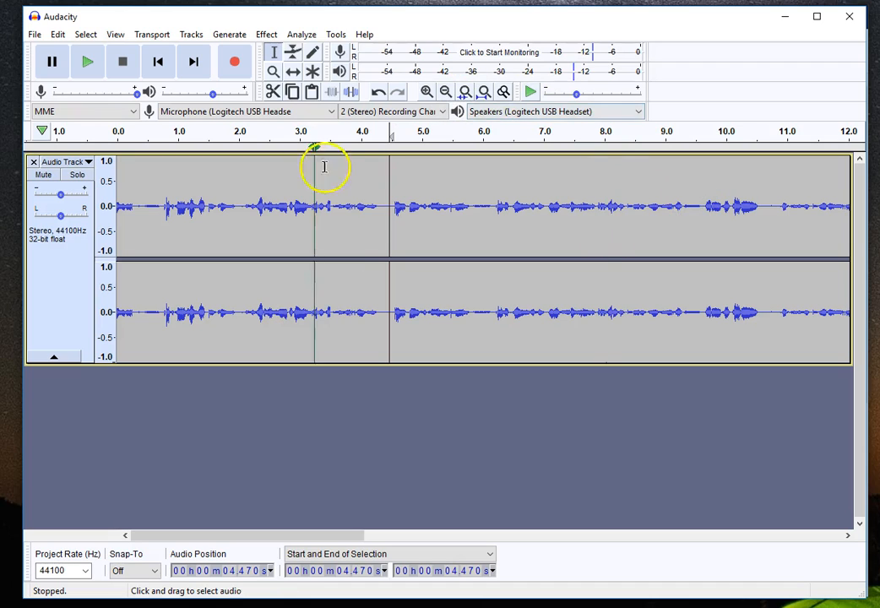
# Cut the audio between about 4.4 and 6.2 seconds out of the track.
pyautogui.moveTo(386, 212); pyautogui.dragTo(496, 235)
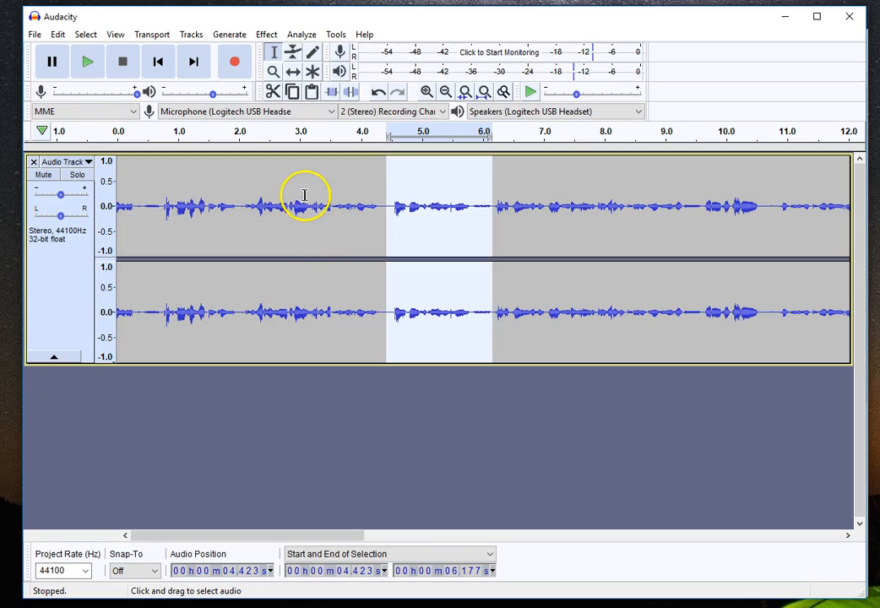
pyautogui.click(275, 92)
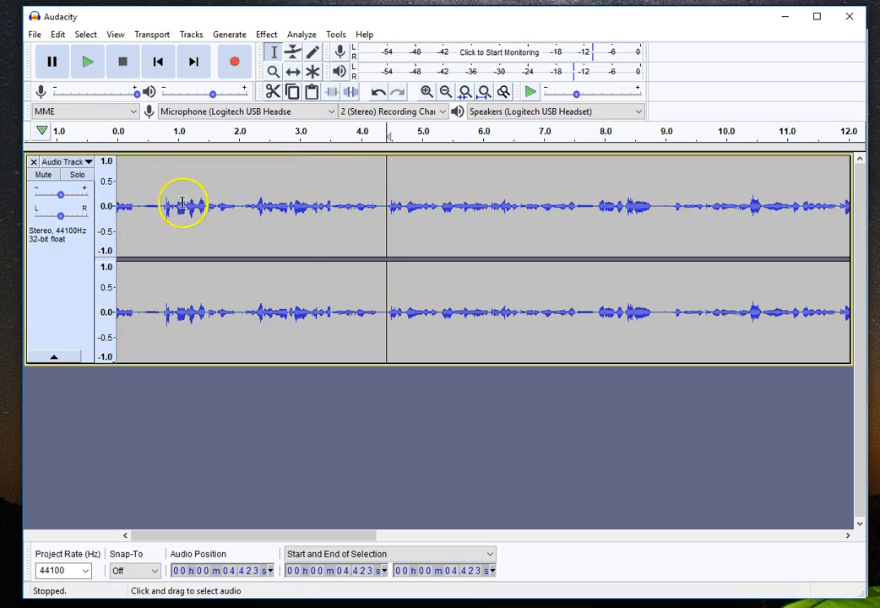
# Set up an MP3 export to the Desktop folder, naming the file with the speaker's first name followed by "test".
pyautogui.click(35, 38)
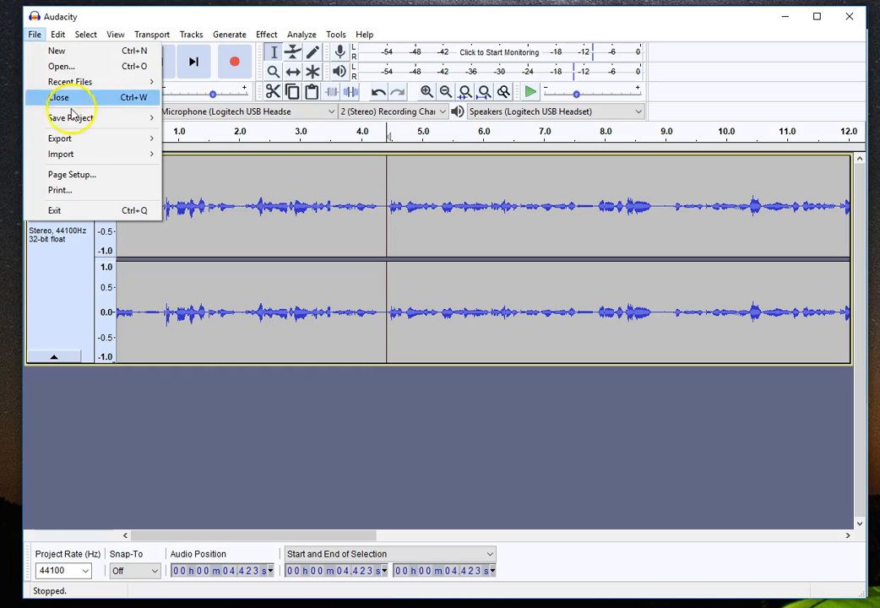
pyautogui.moveTo(71, 144)
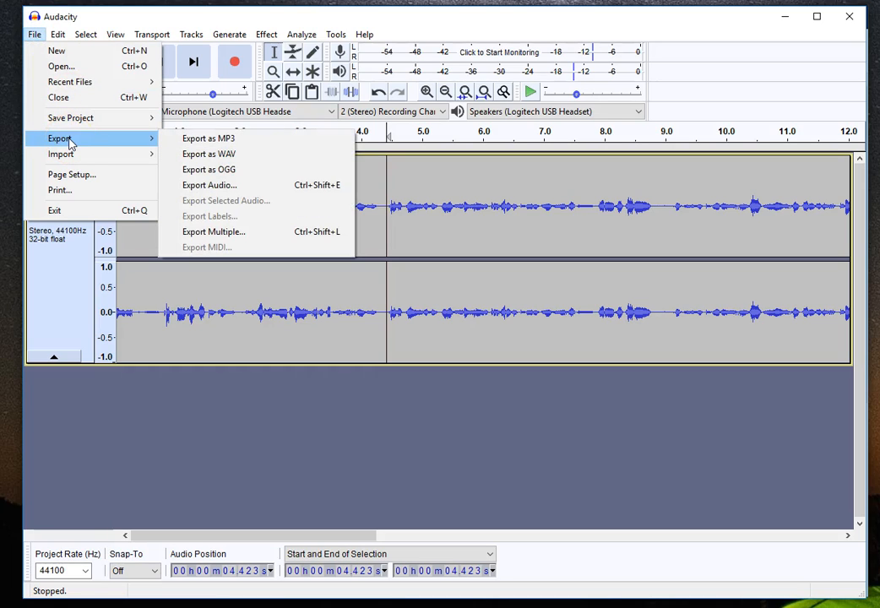
pyautogui.moveTo(82, 118)
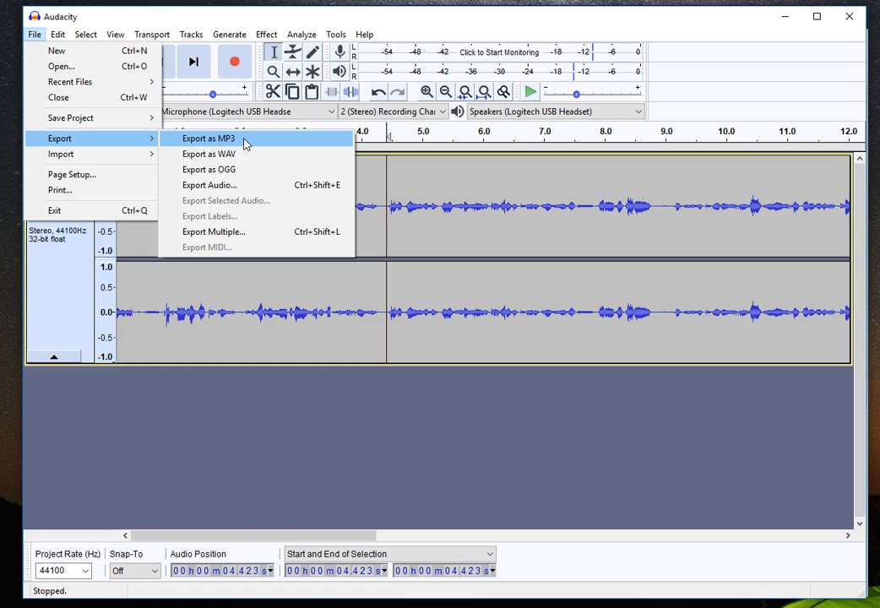
pyautogui.click(241, 140)
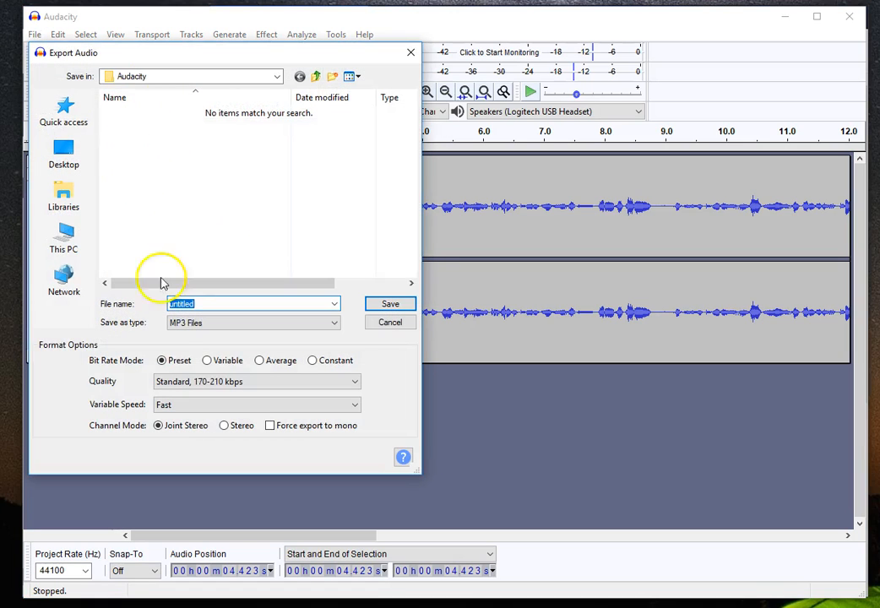
pyautogui.click(276, 77)
pyautogui.click(276, 77)
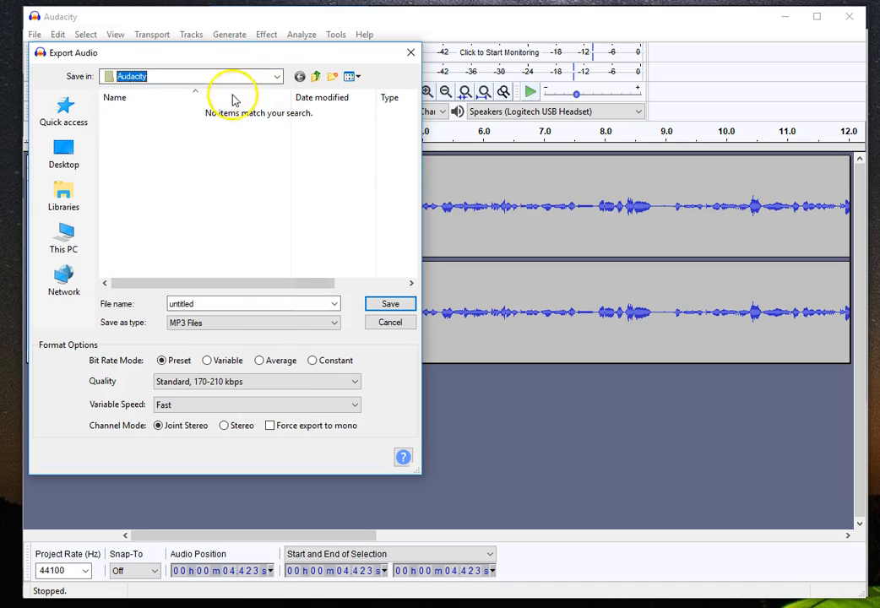
pyautogui.click(277, 75)
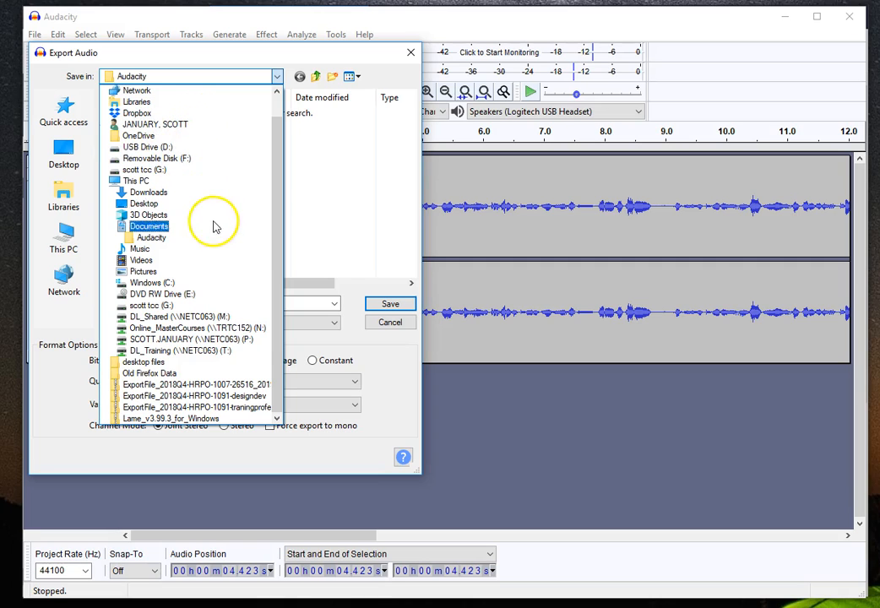
pyautogui.scroll(1, 194, 211)
pyautogui.click(179, 217)
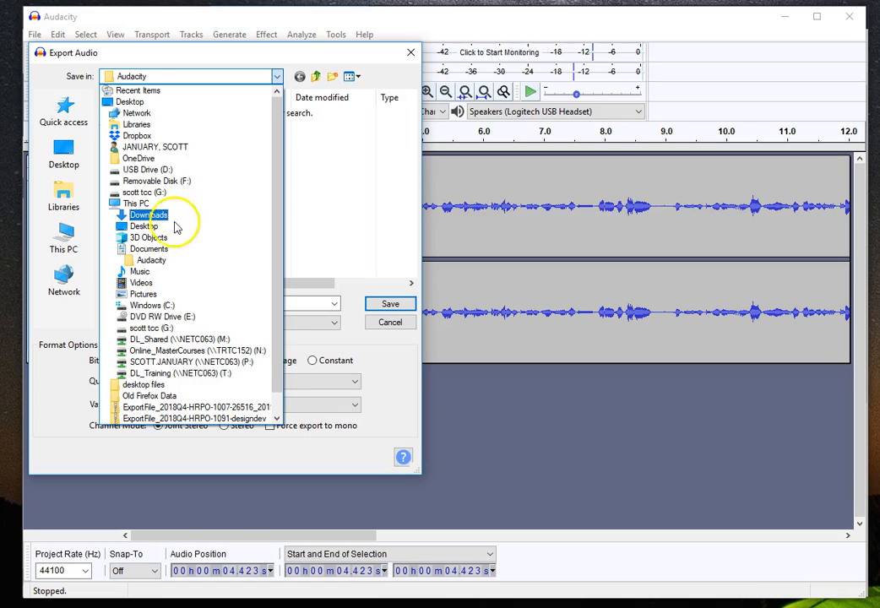
pyautogui.click(164, 228)
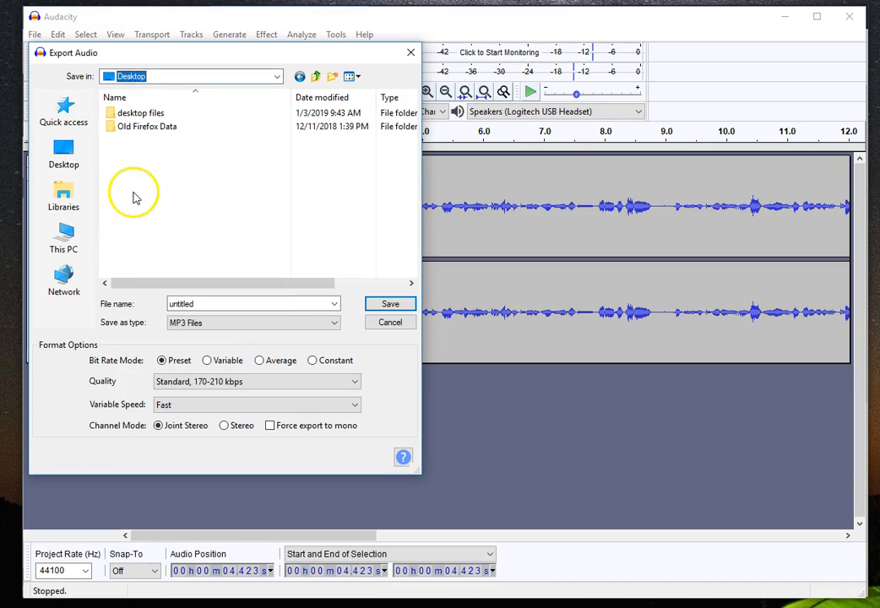
pyautogui.doubleClick(207, 303)
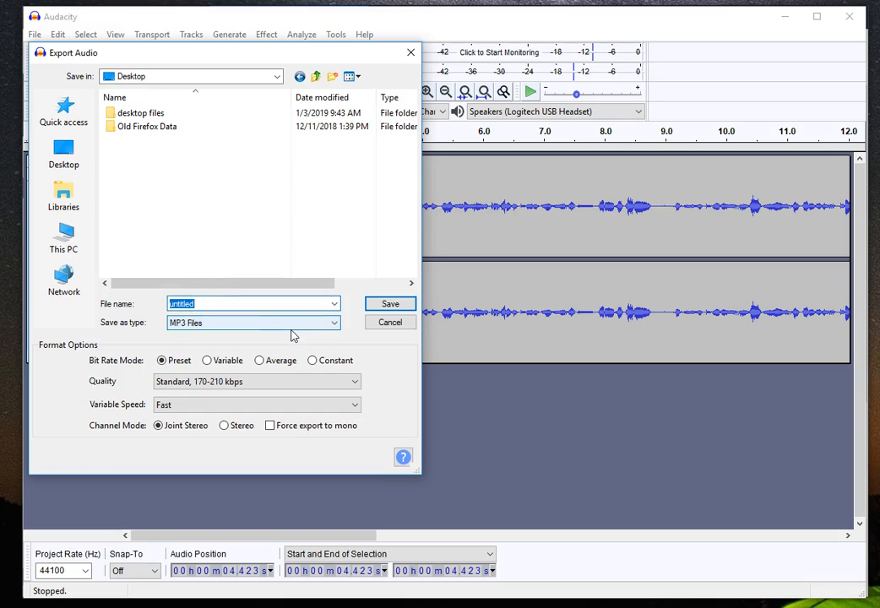
pyautogui.write('scott test')
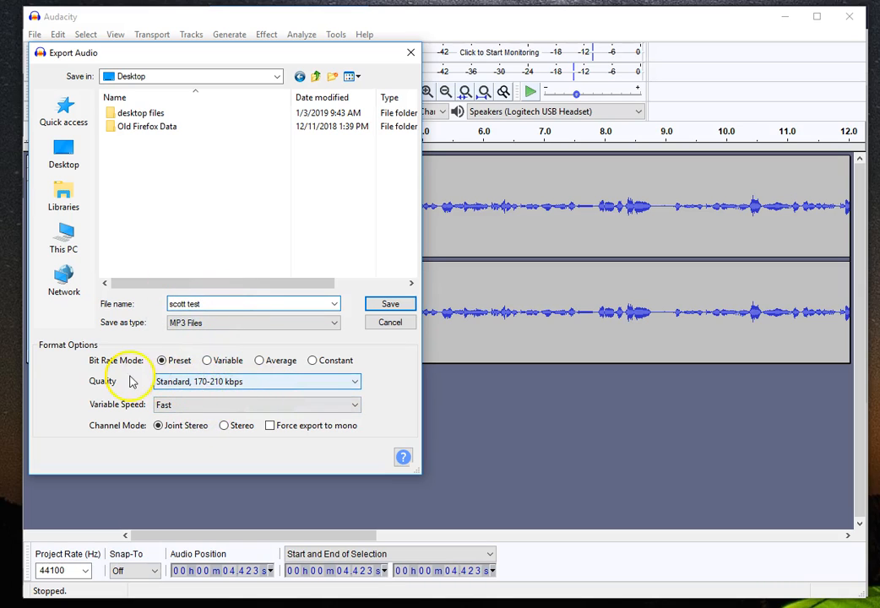
# Choose the Standard, 170-210 kbps quality preset for the MP3 export.
pyautogui.click(309, 388)
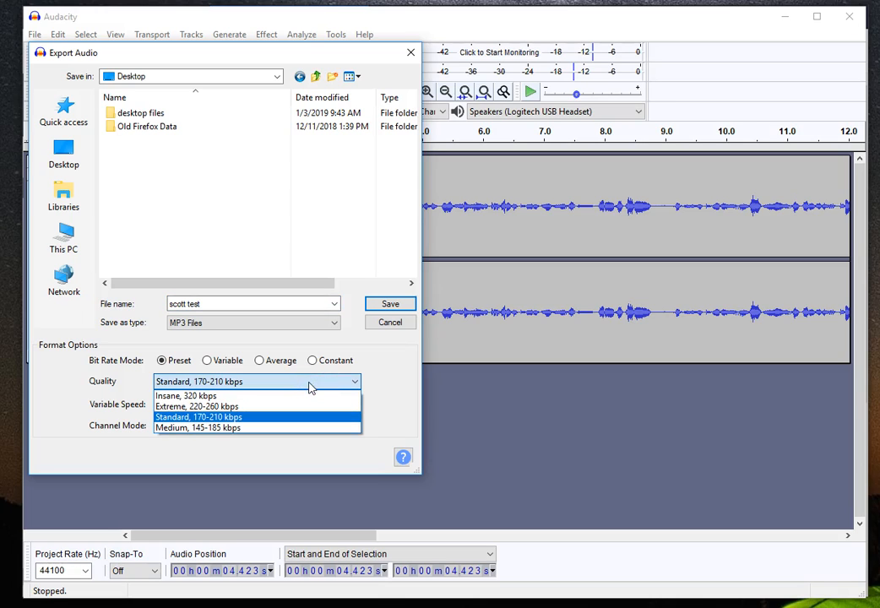
pyautogui.click(237, 419)
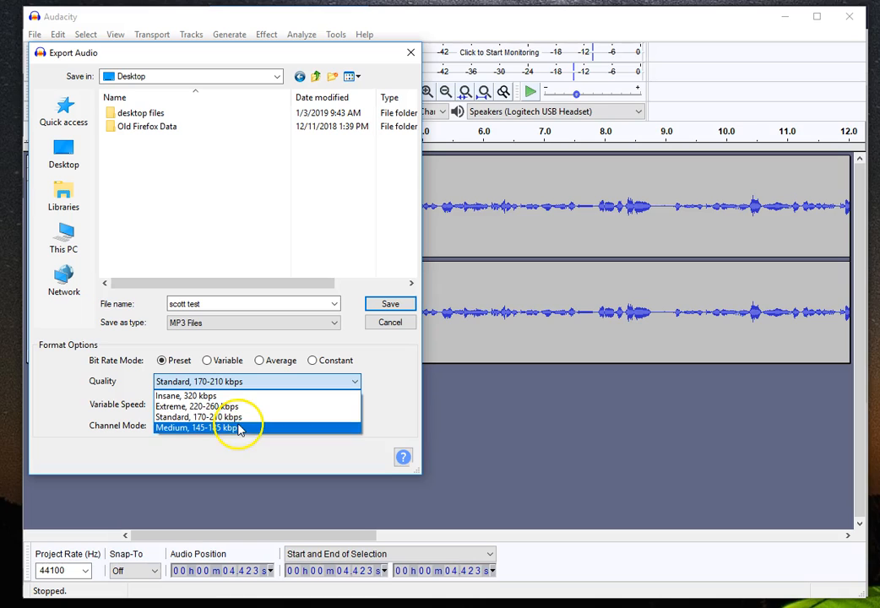
pyautogui.click(236, 418)
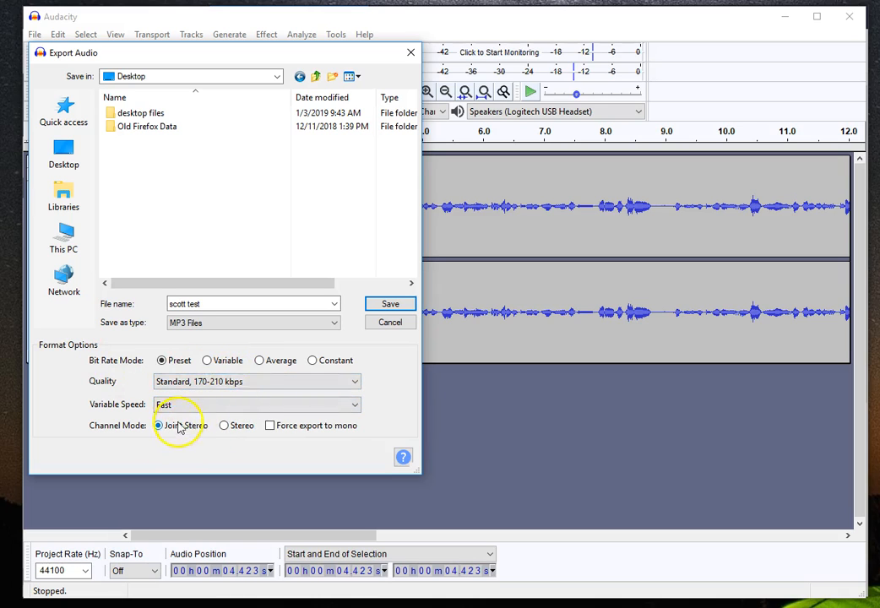
pyautogui.click(257, 383)
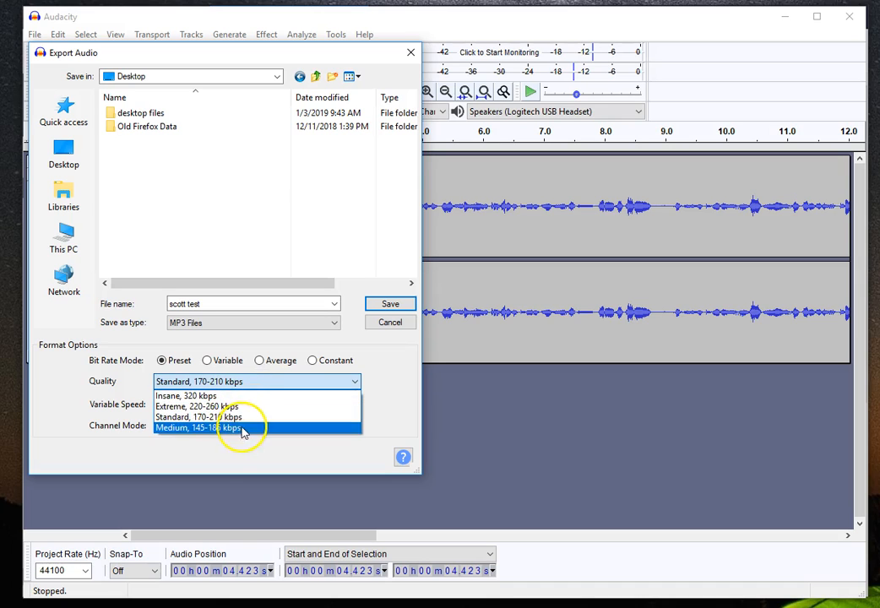
pyautogui.click(240, 417)
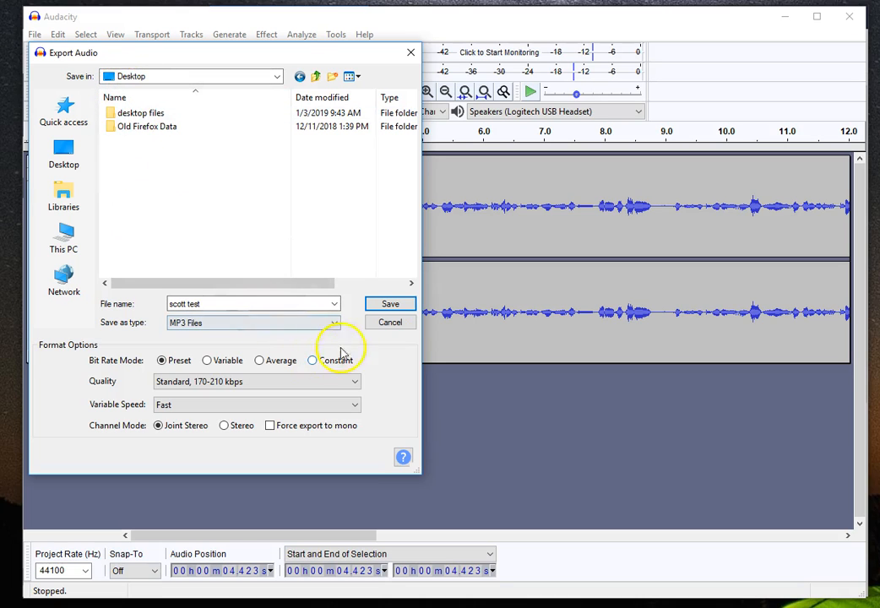
# Save the MP3 export with all metadata tags, including artist name and track title, left blank.
pyautogui.click(380, 306)
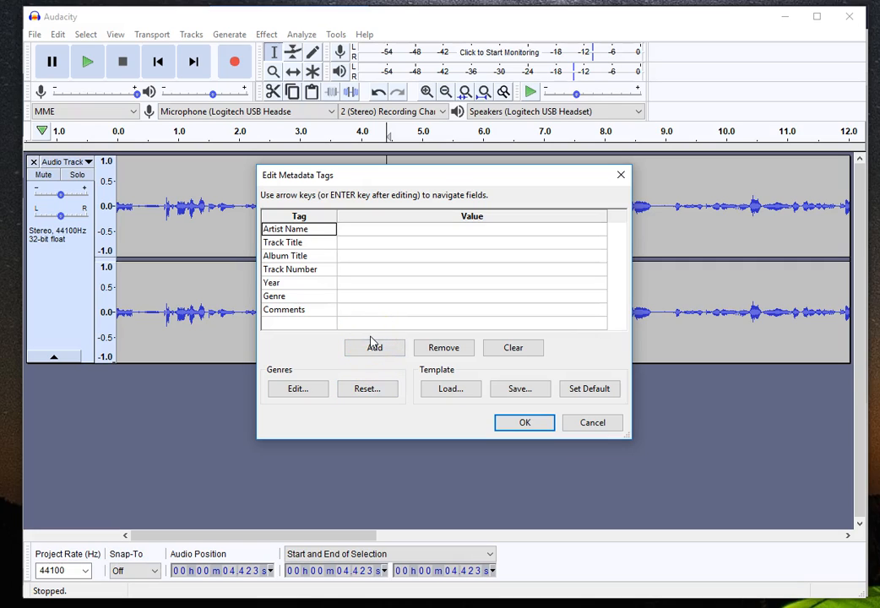
pyautogui.click(349, 233)
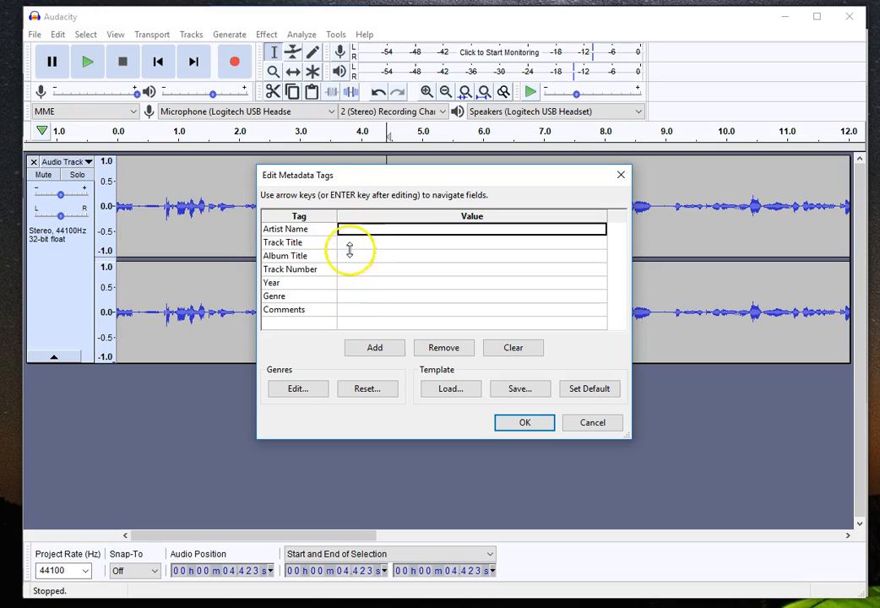
pyautogui.click(353, 243)
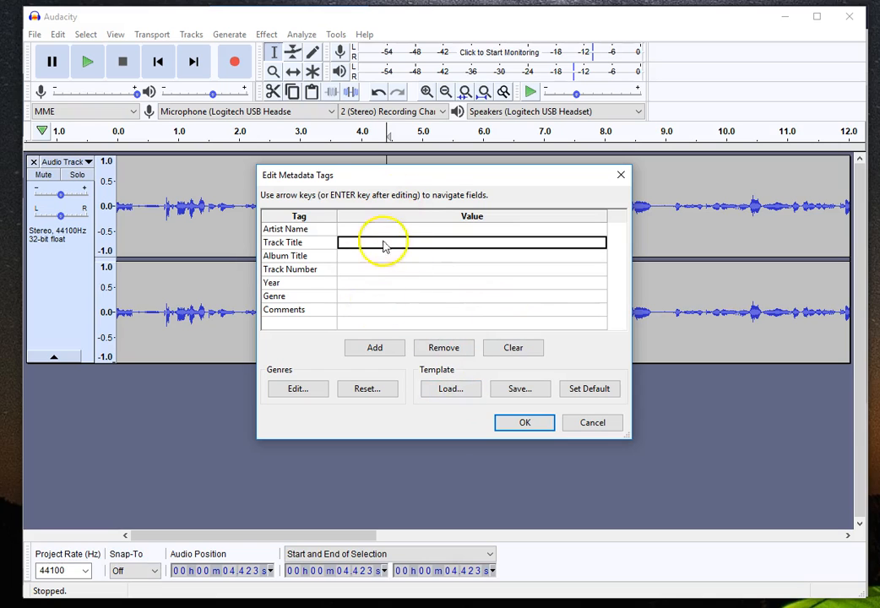
pyautogui.click(509, 426)
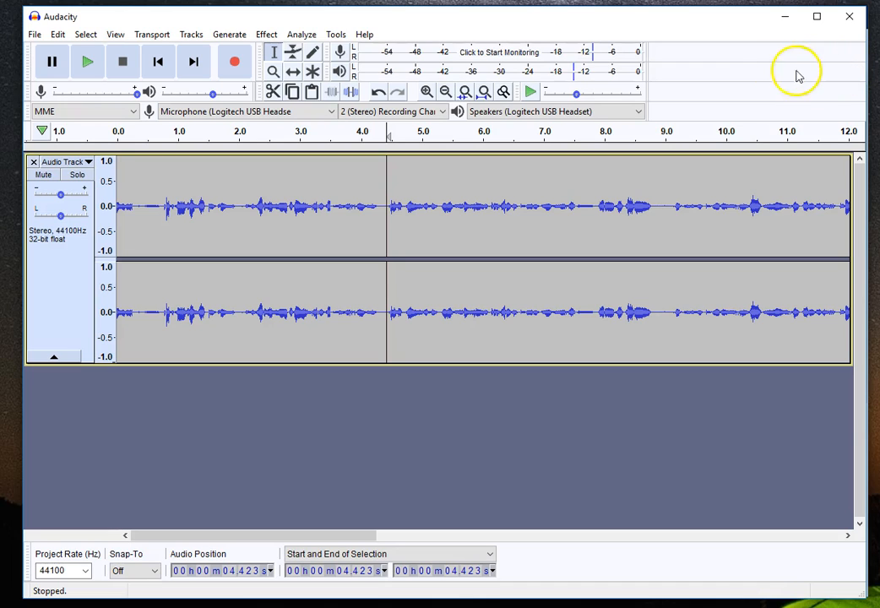
# Close the Audacity project, saving it to the Desktop under the speaker's first name followed by "recording test".
pyautogui.click(850, 17)
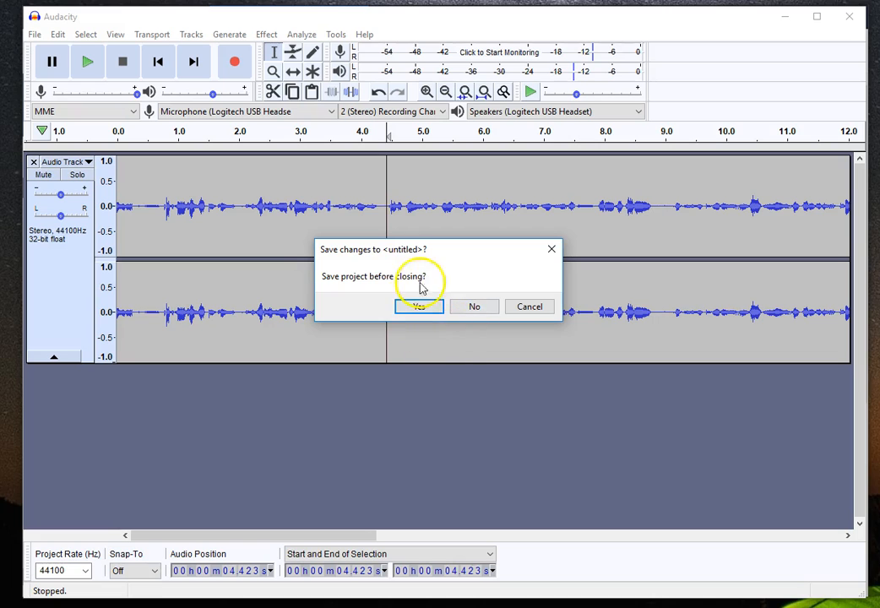
pyautogui.click(418, 308)
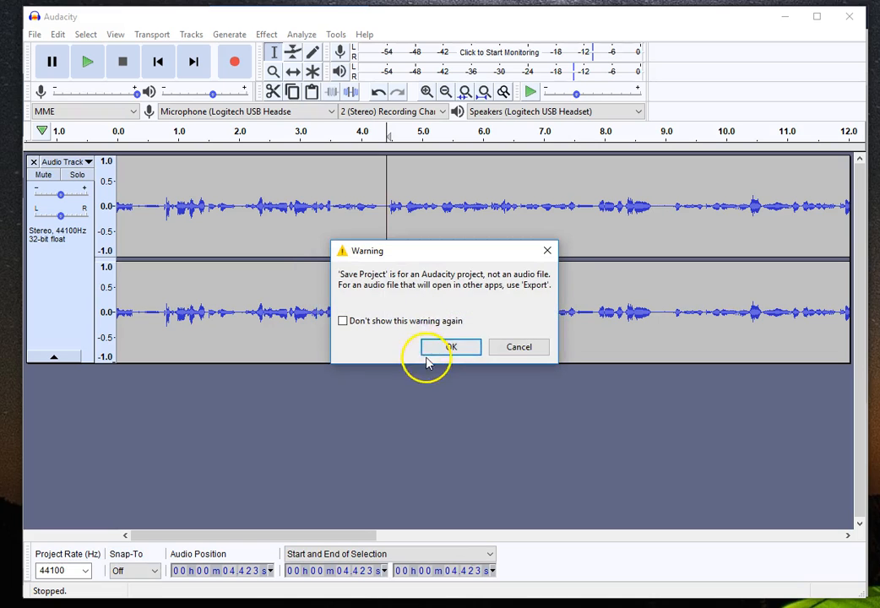
pyautogui.click(435, 347)
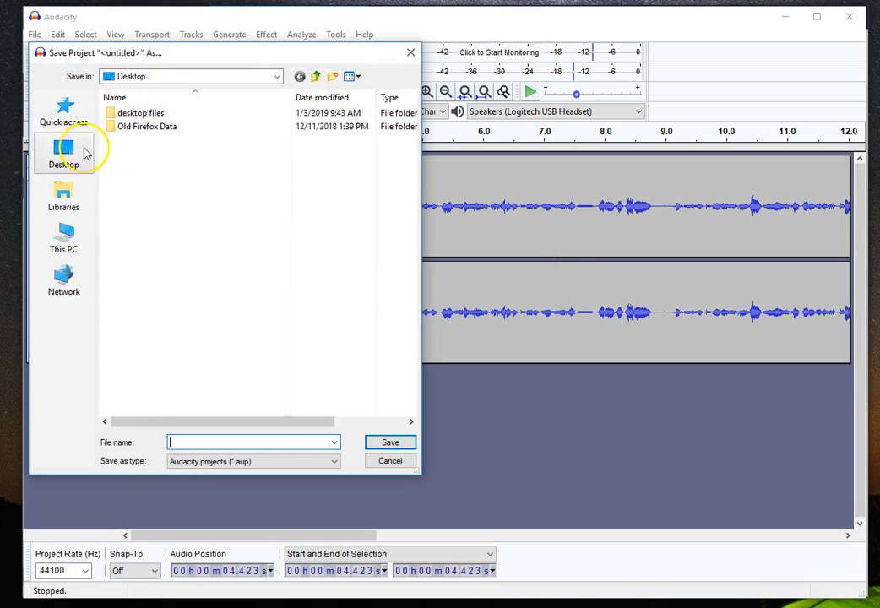
pyautogui.click(84, 153)
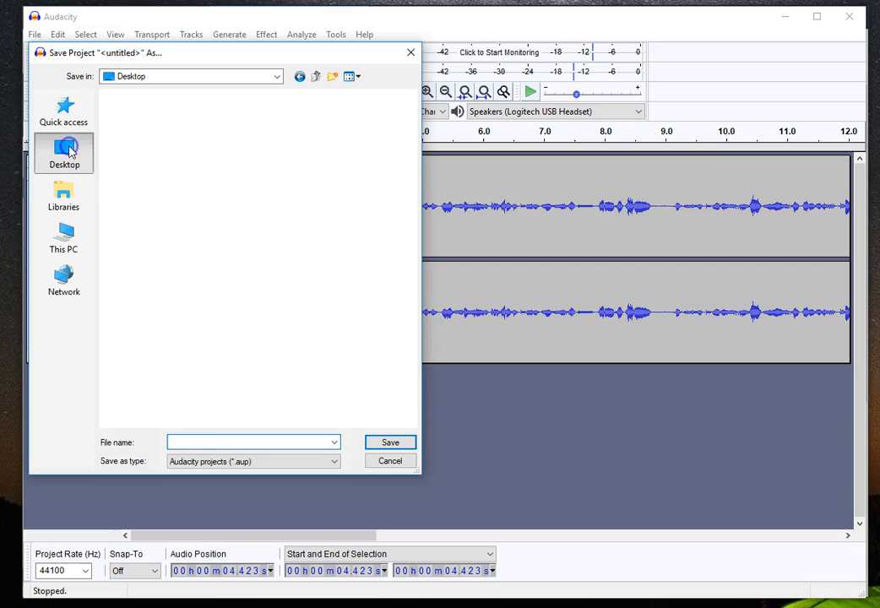
pyautogui.click(198, 443)
pyautogui.write('scott recording test')
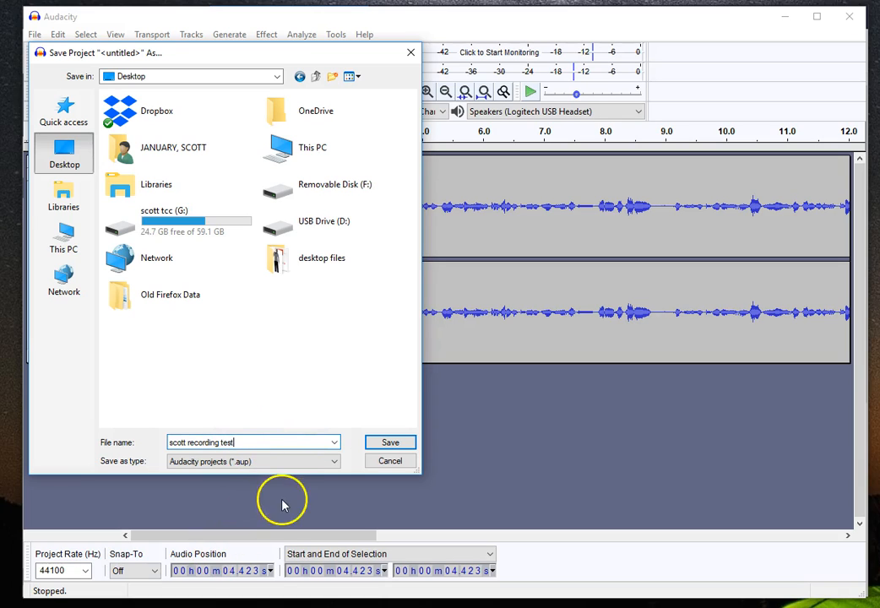
pyautogui.click(371, 443)
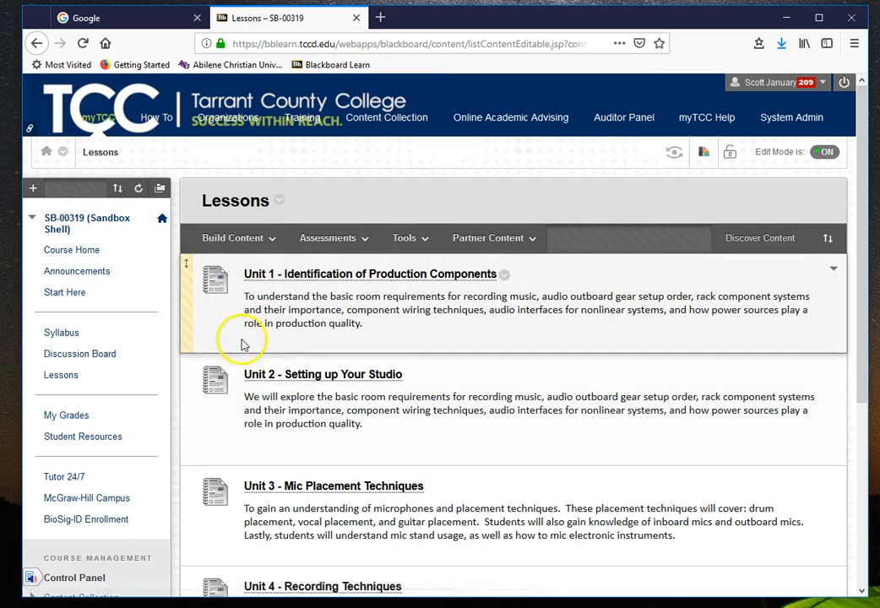
# In Blackboard, open the curriculum resources of Unit 1 - Identification of Production Components and start a new content item.
pyautogui.click(301, 282)
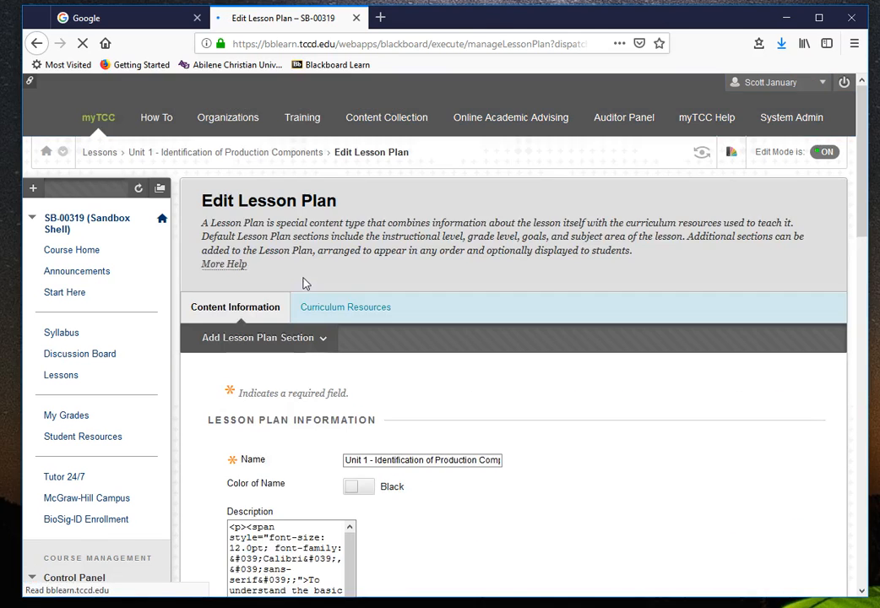
pyautogui.click(340, 245)
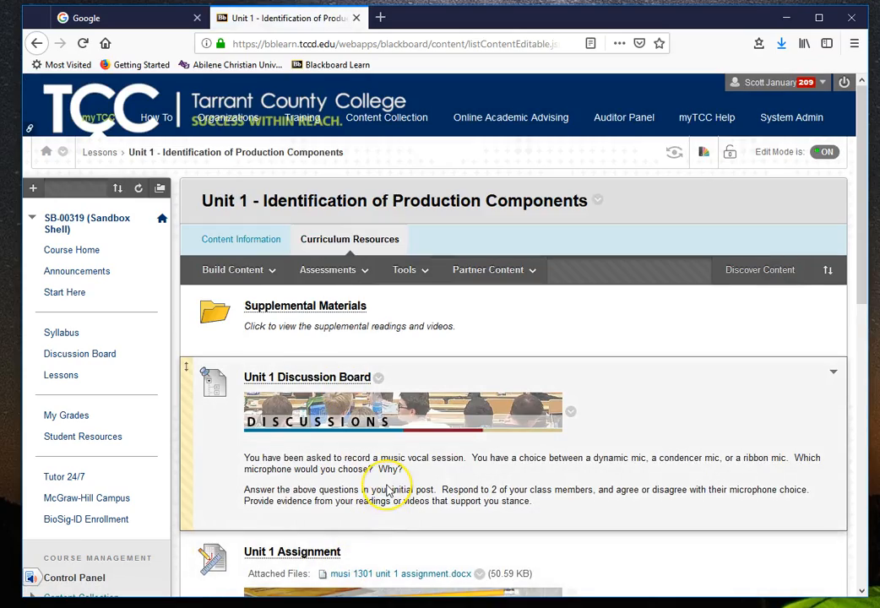
pyautogui.scroll(-5, 387, 491)
pyautogui.scroll(5, 388, 491)
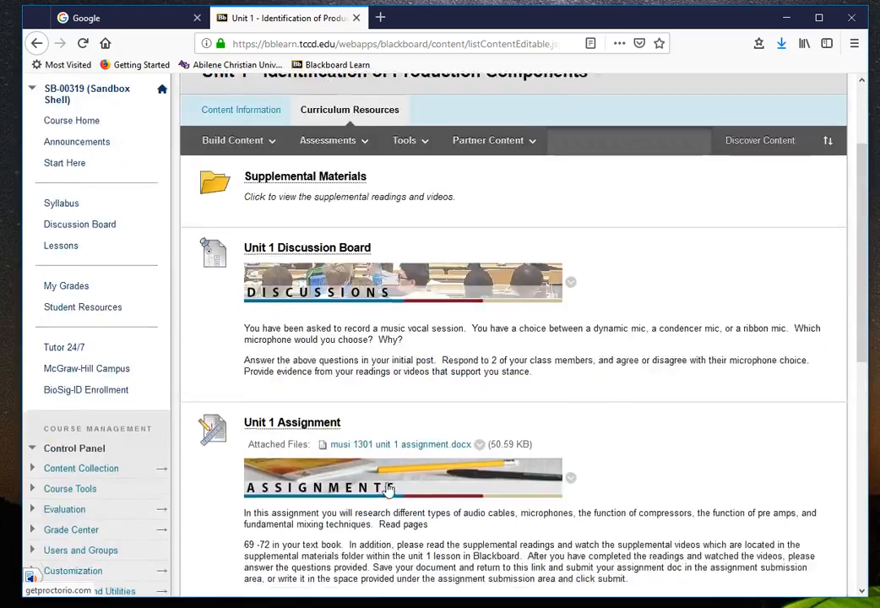
pyautogui.click(417, 270)
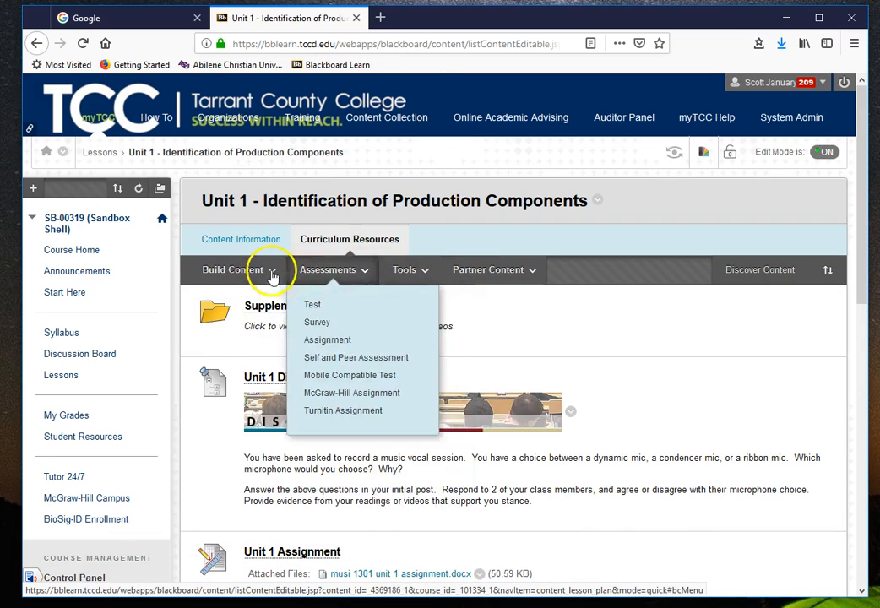
pyautogui.click(226, 272)
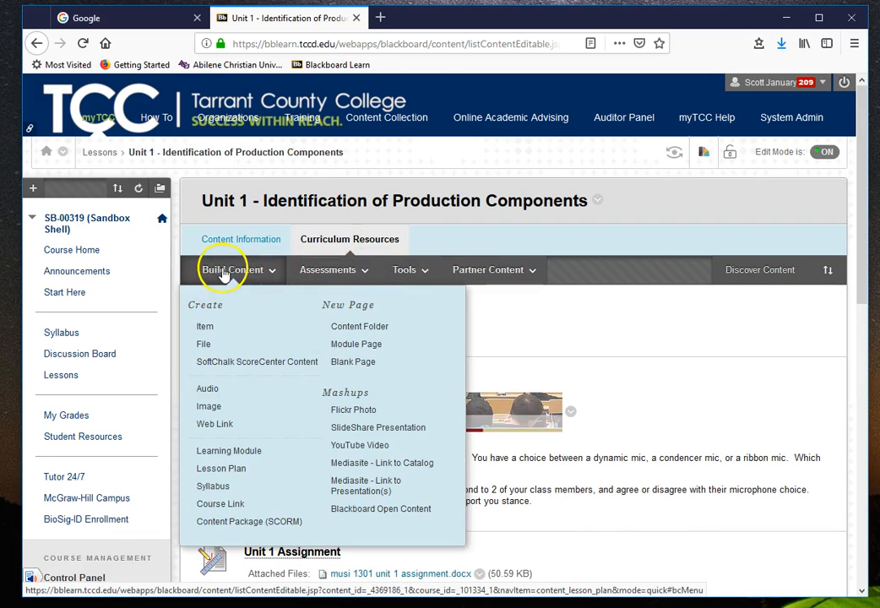
pyautogui.click(205, 328)
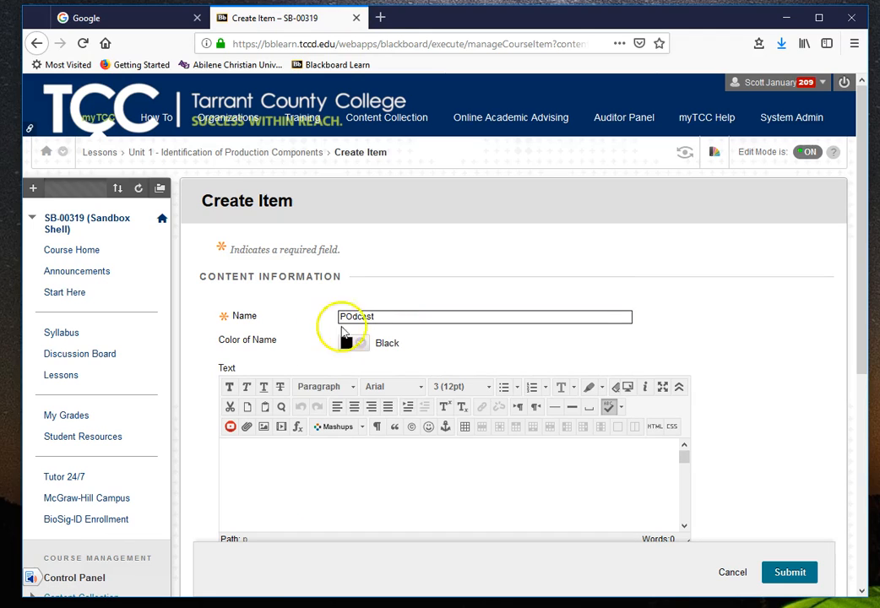
# Name the item "Podcast" and enter the text "Please listen to this latest podcast.", correcting the misspelled words.
pyautogui.click(350, 316)
pyautogui.press('BackSpace')
pyautogui.click(278, 465)
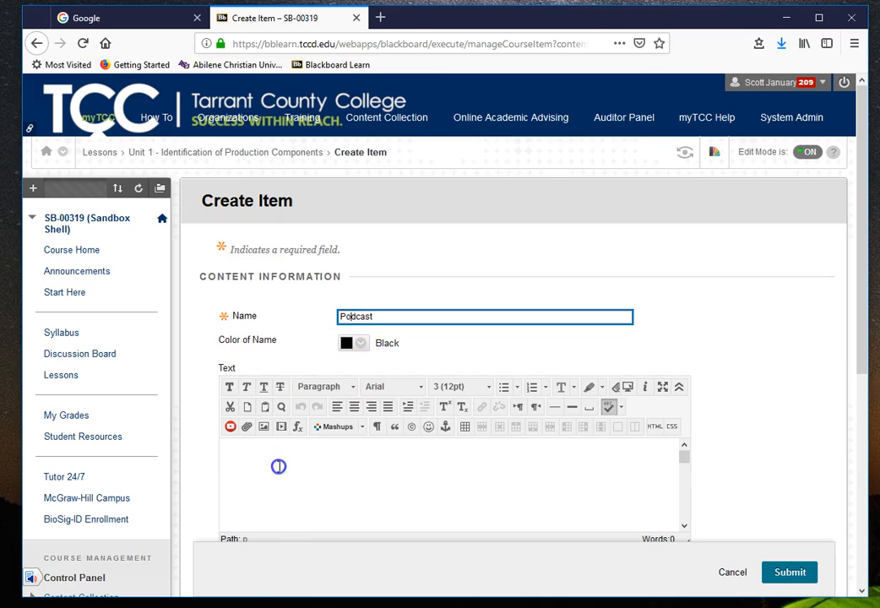
pyautogui.write('Please listen to this laste')
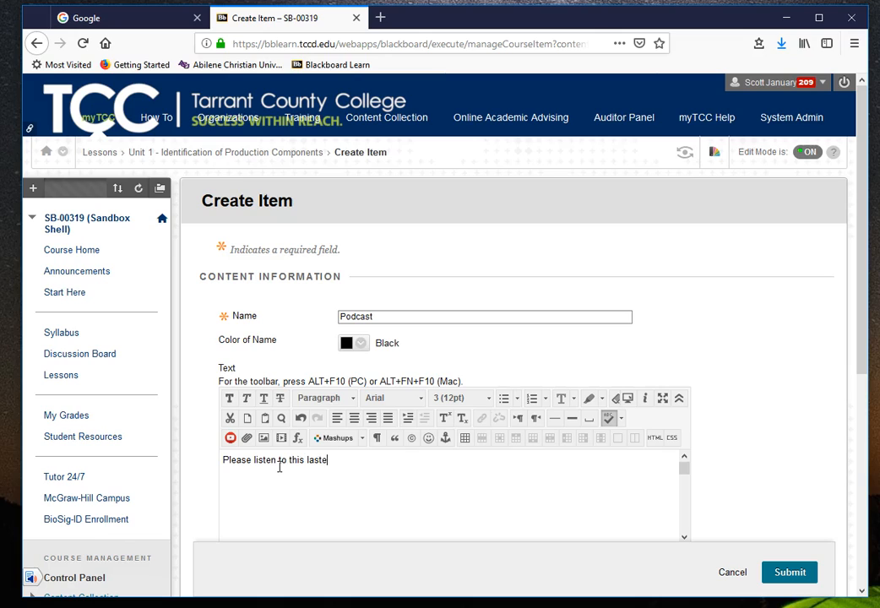
pyautogui.write('podcasrt')
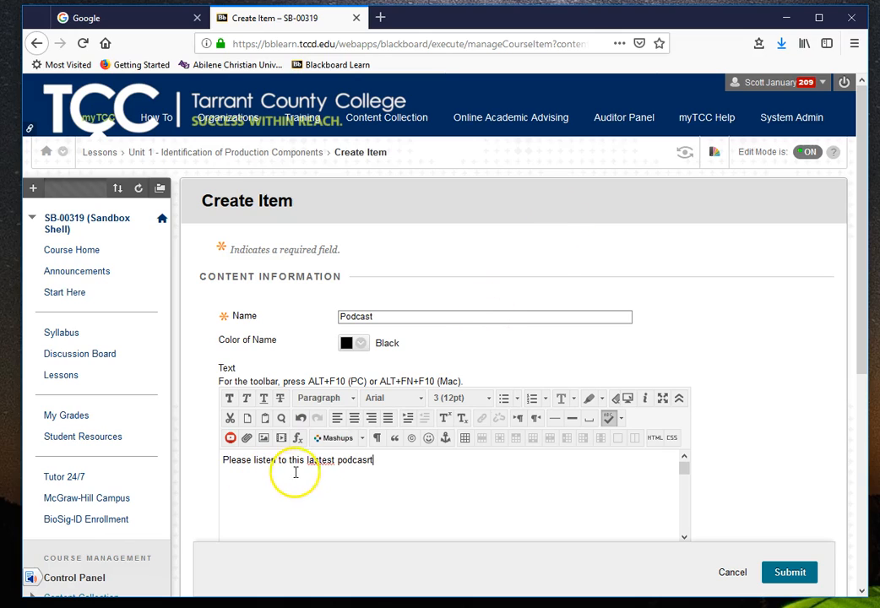
pyautogui.click(315, 461)
pyautogui.click(326, 490)
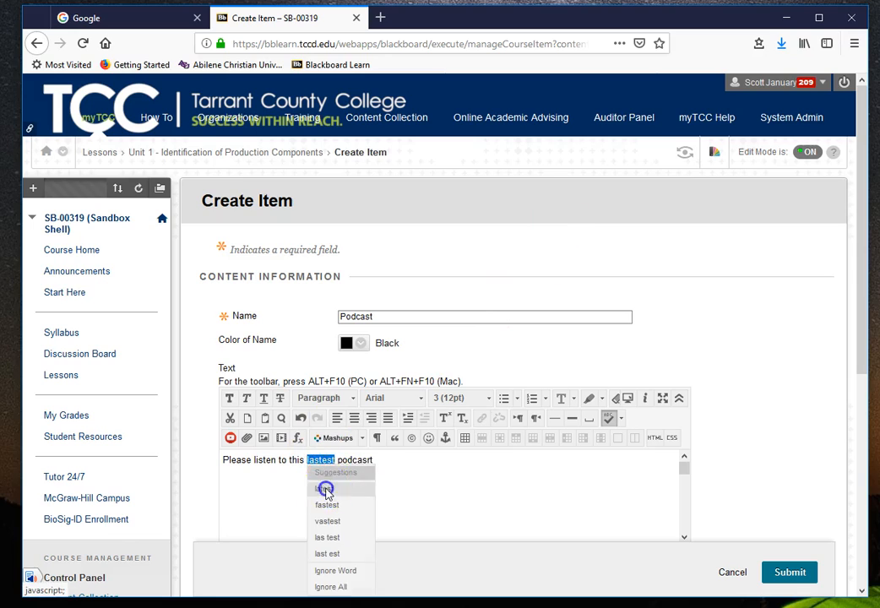
pyautogui.moveTo(380, 463); pyautogui.dragTo(331, 460)
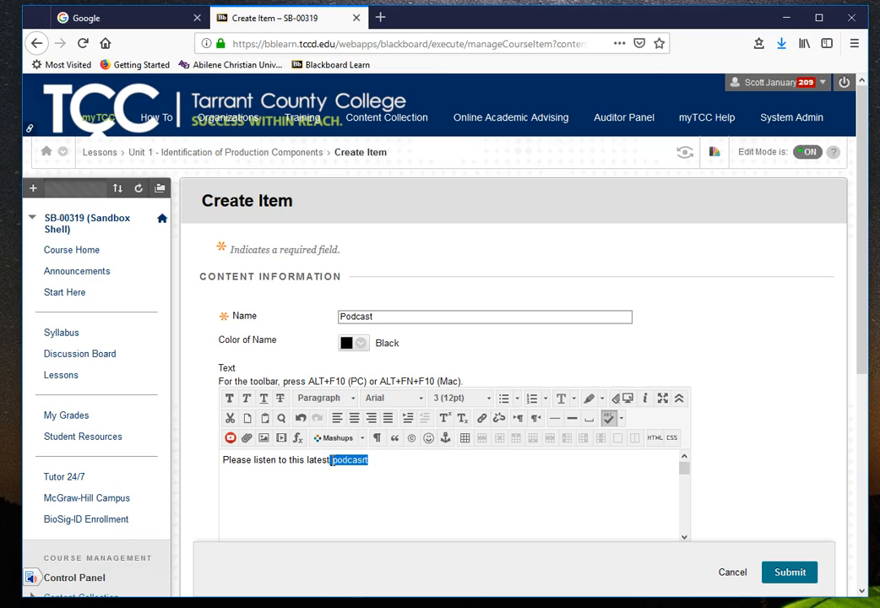
pyautogui.press('BackSpace')
pyautogui.write('podcast.')
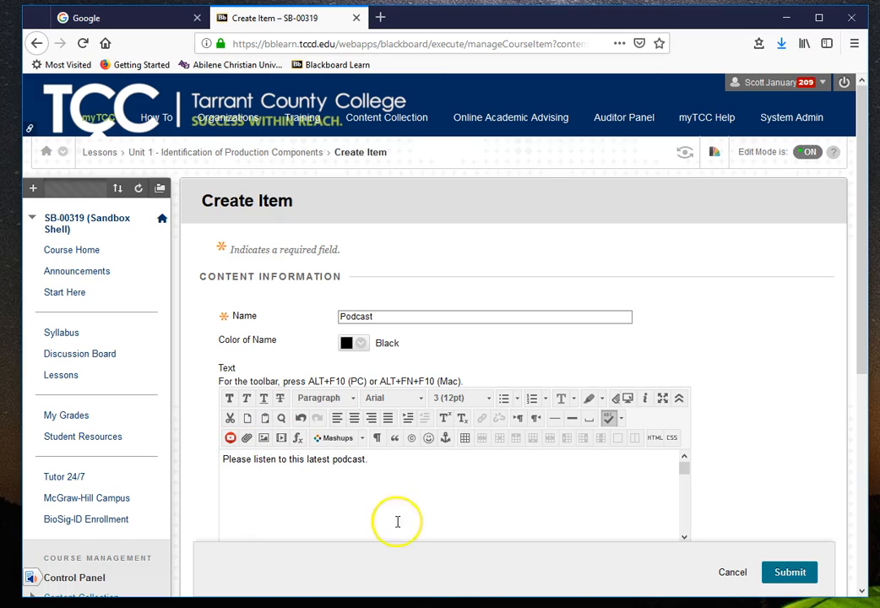
# Attach the exported MP3 file to the Podcast item as a link and submit the item.
pyautogui.scroll(-4, 486, 452)
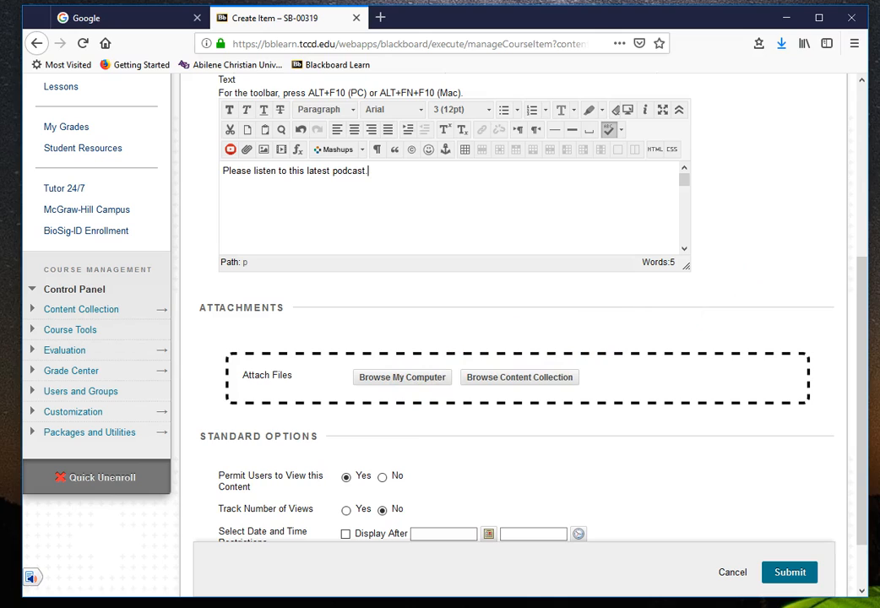
pyautogui.moveTo(879, 127); pyautogui.dragTo(401, 376)
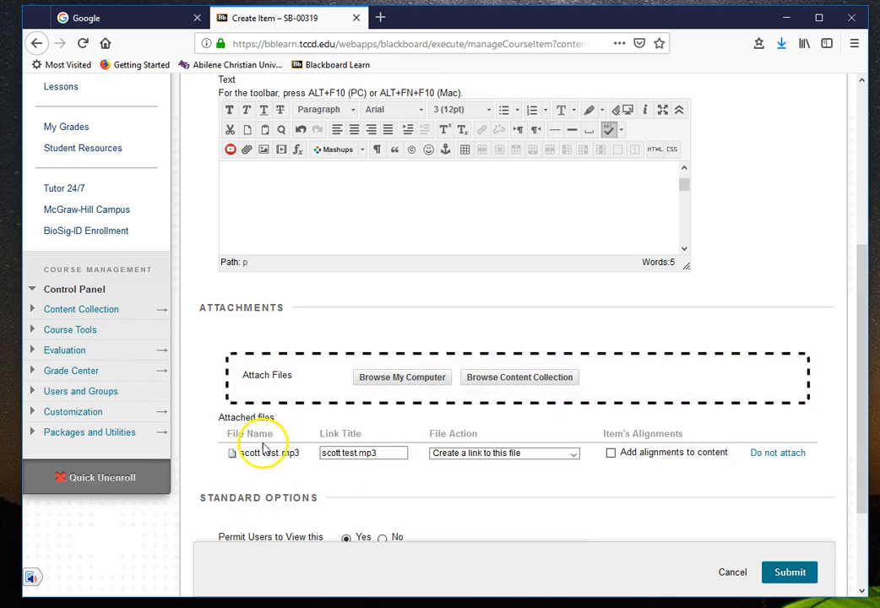
pyautogui.scroll(-3, 556, 471)
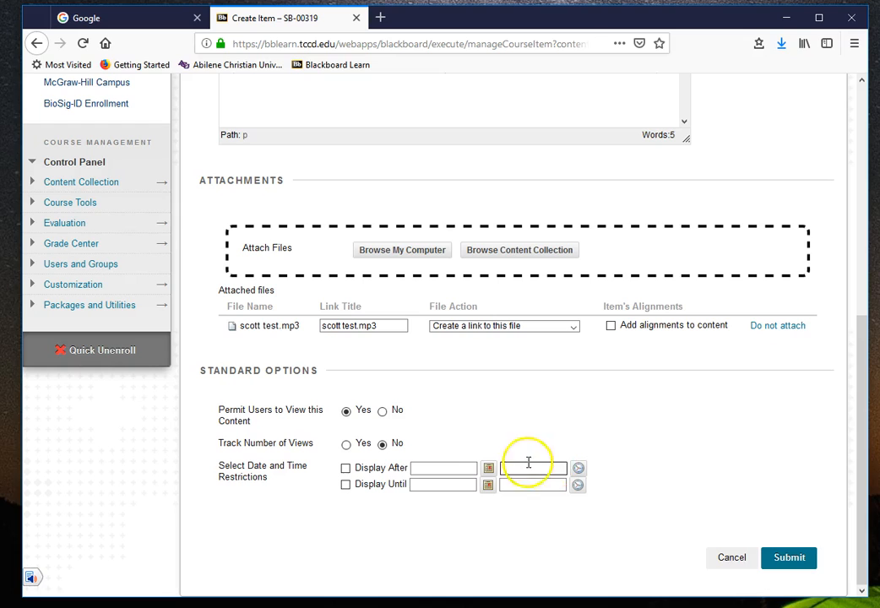
pyautogui.click(776, 559)
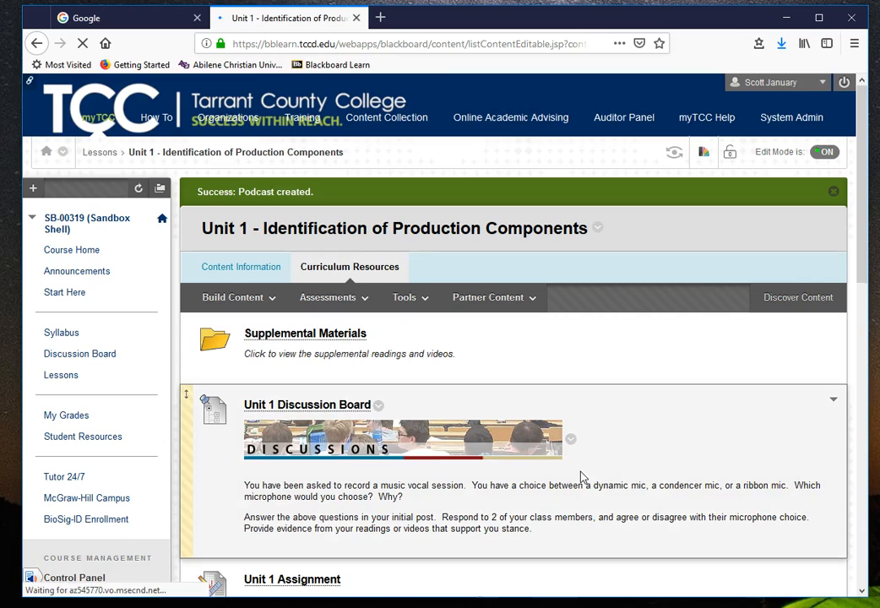
# Test-play the MP3 attached to the Podcast item twice, closing the player each time, and return to the Lessons list.
pyautogui.click(531, 299)
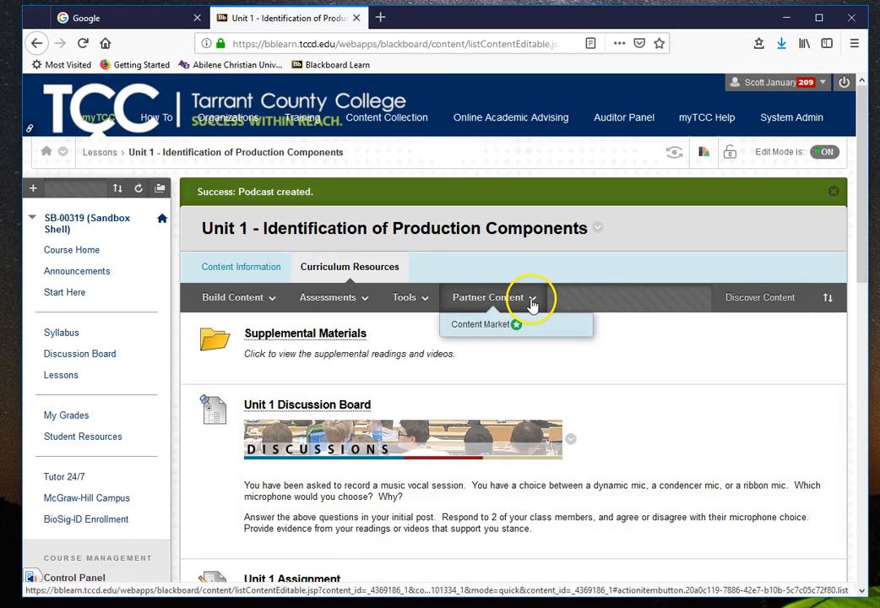
pyautogui.scroll(-15, 404, 344)
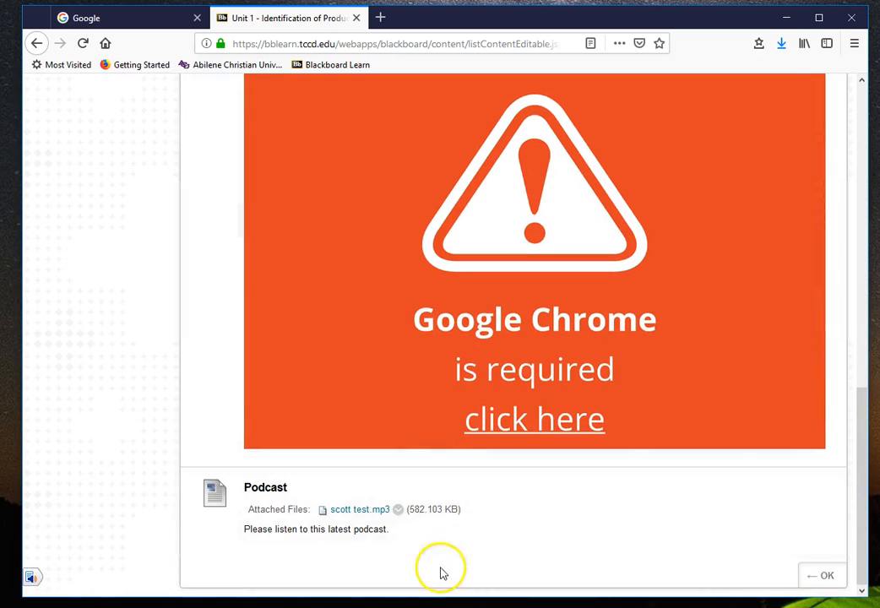
pyautogui.click(345, 515)
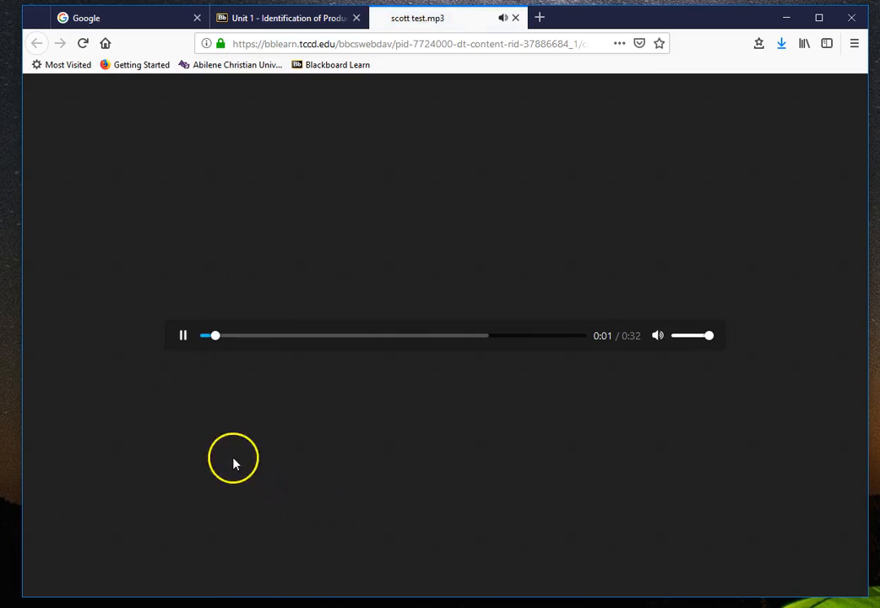
pyautogui.click(183, 337)
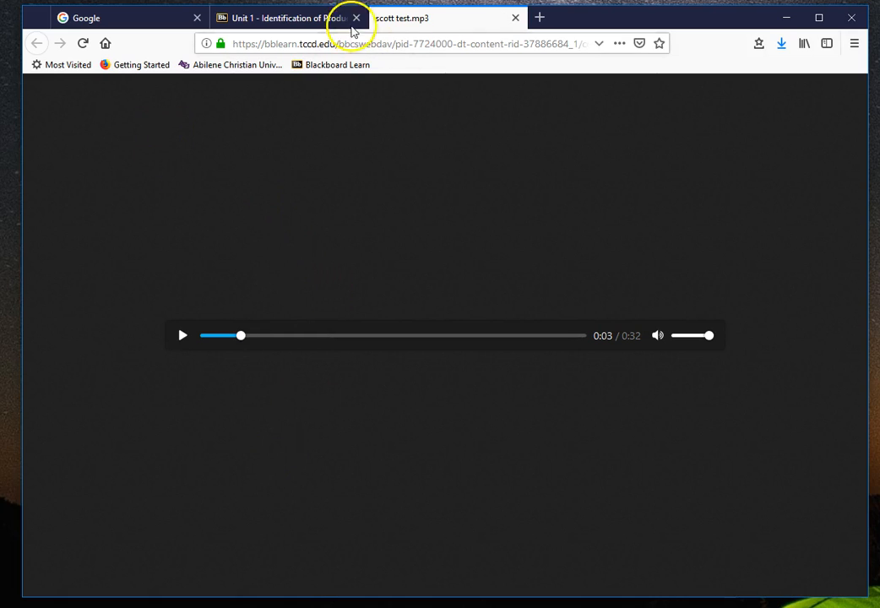
pyautogui.click(514, 19)
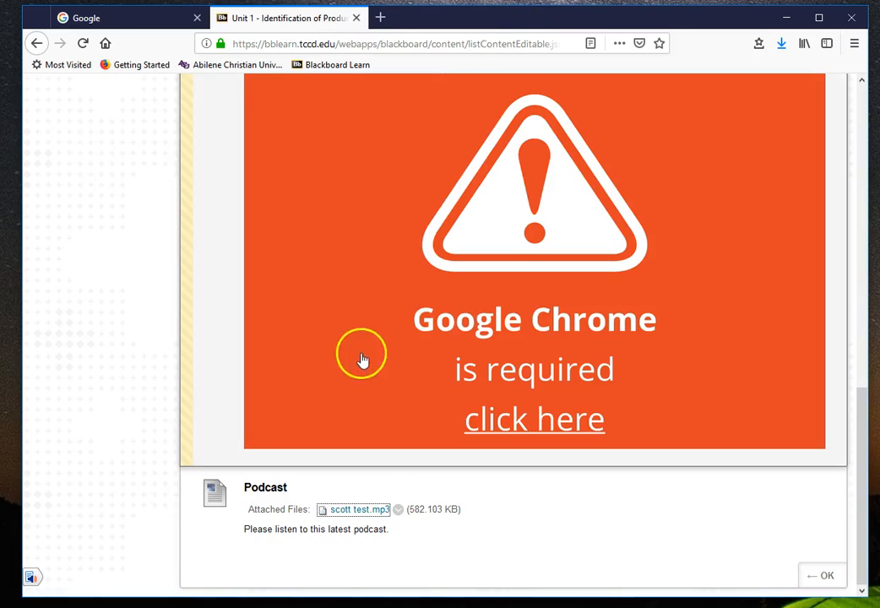
pyautogui.click(358, 511)
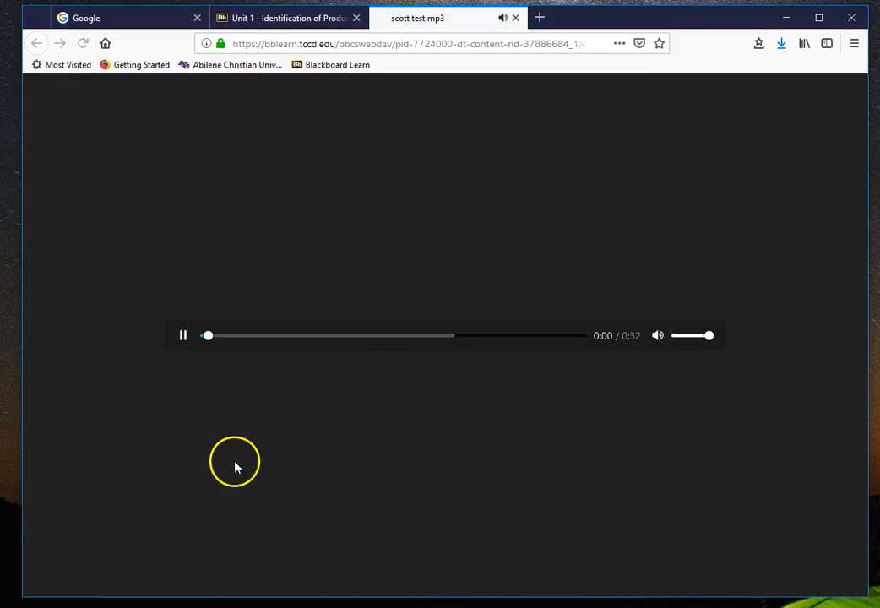
pyautogui.click(183, 337)
pyautogui.click(516, 18)
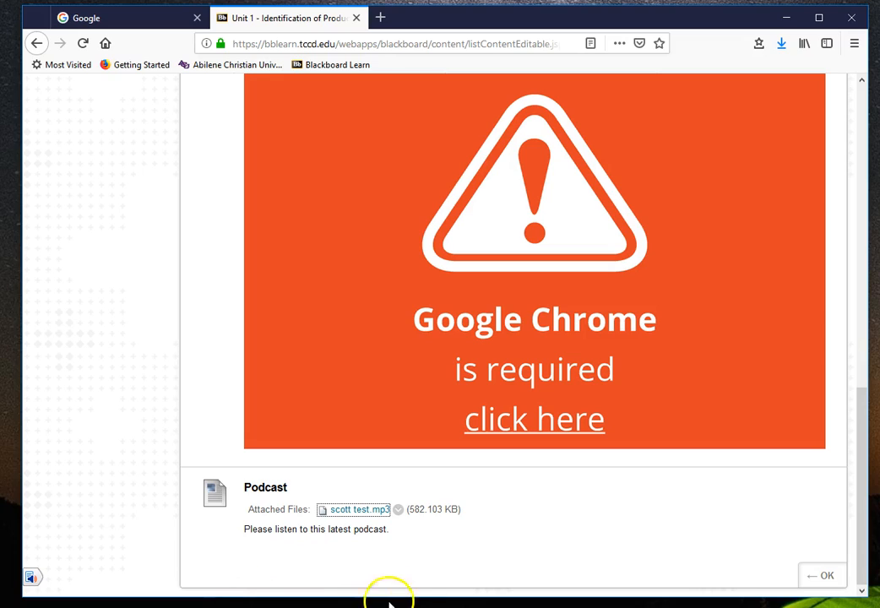
pyautogui.click(823, 575)
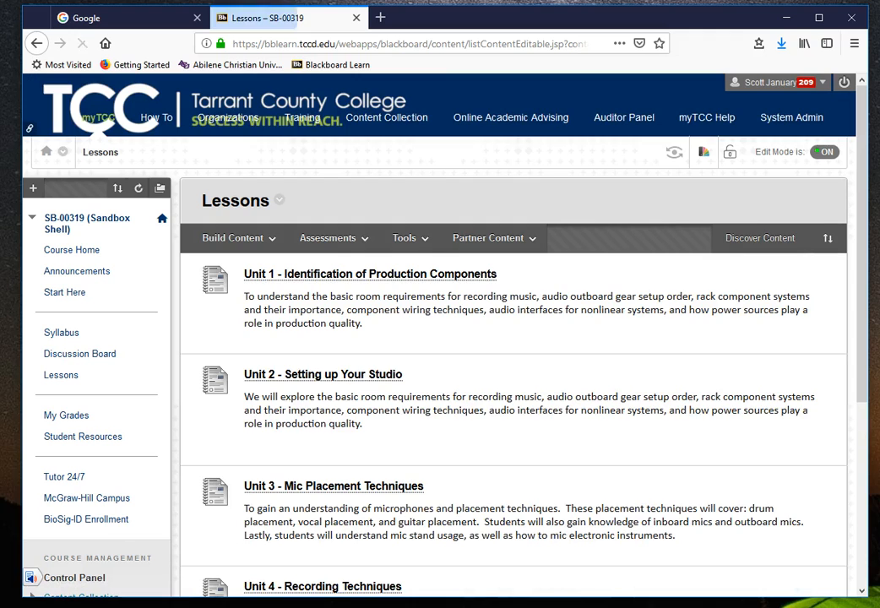